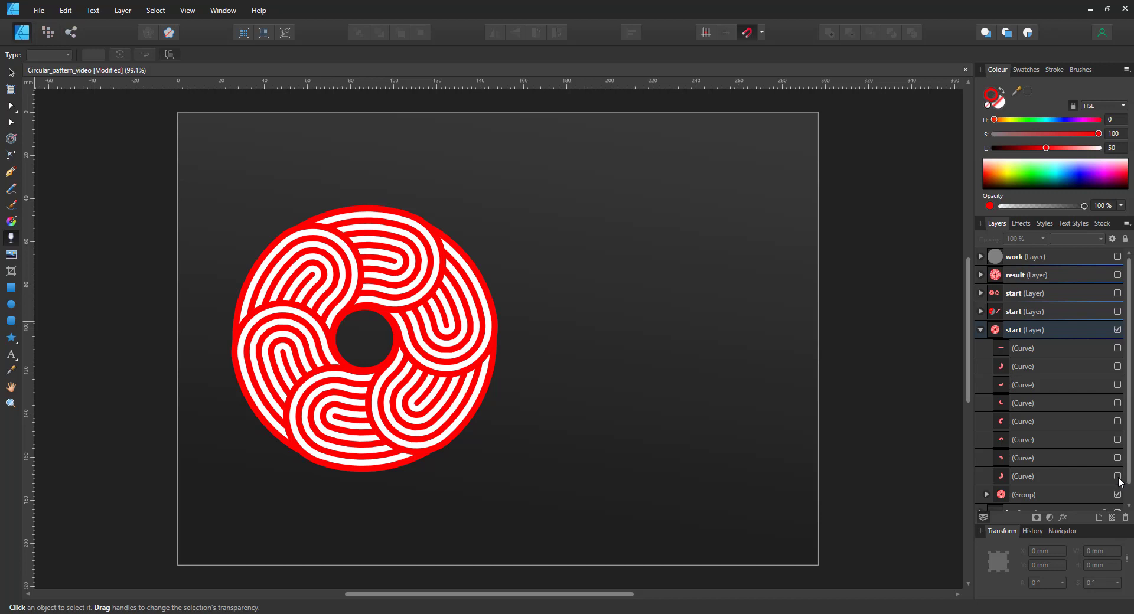
Show the lowest curve of the expanded start layer and examine its stacked strokes in the Appearance panel
left_click(1117, 476)
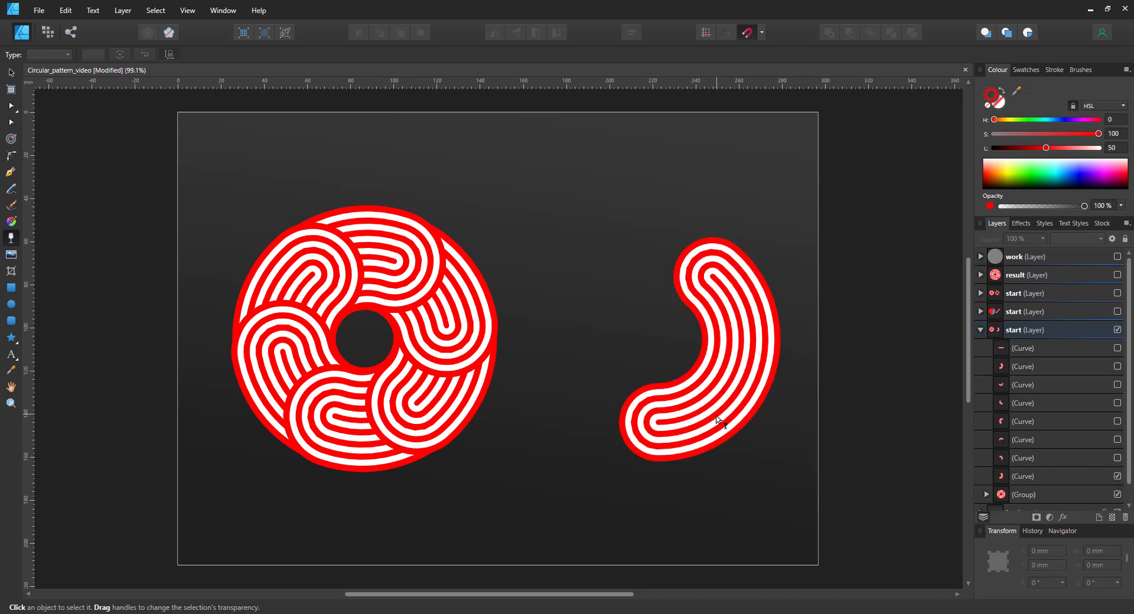
left_click(1092, 478)
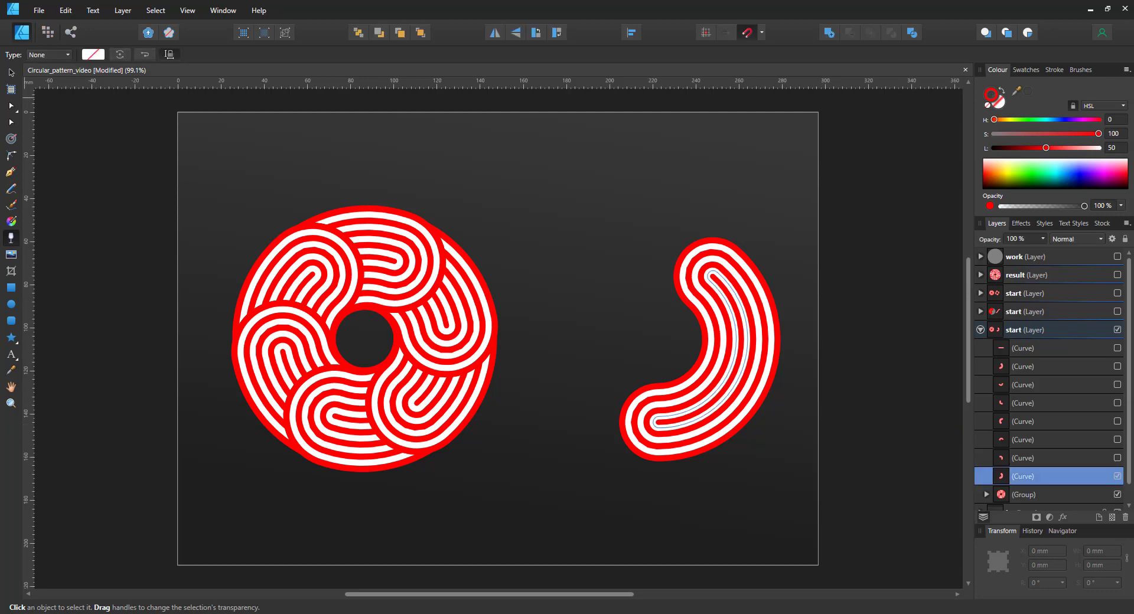
left_click(187, 10)
mouse_move(84, 208)
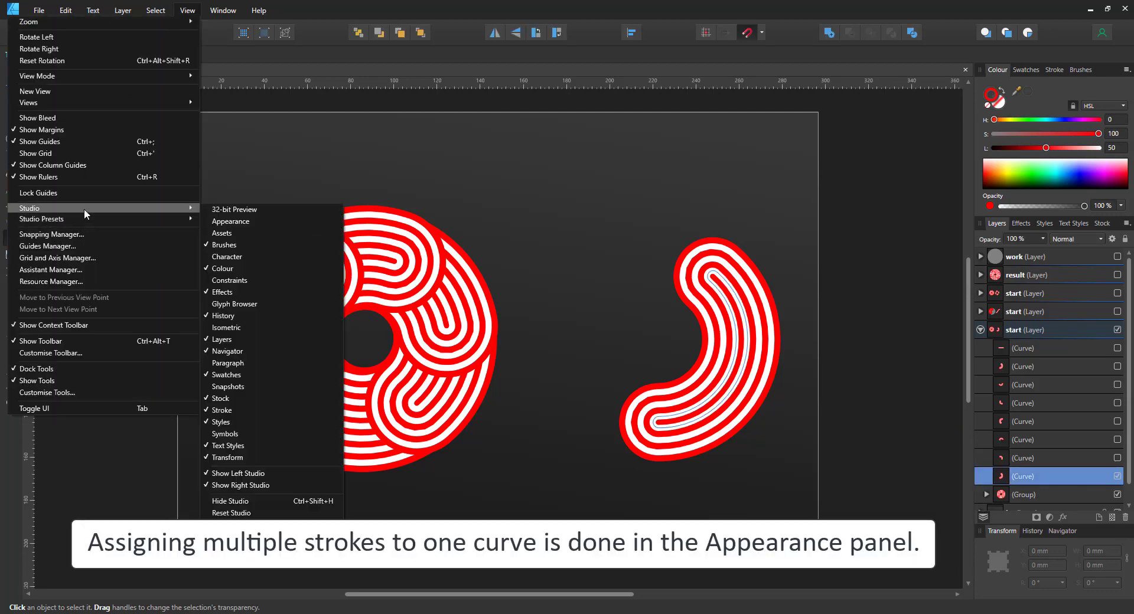
left_click(227, 220)
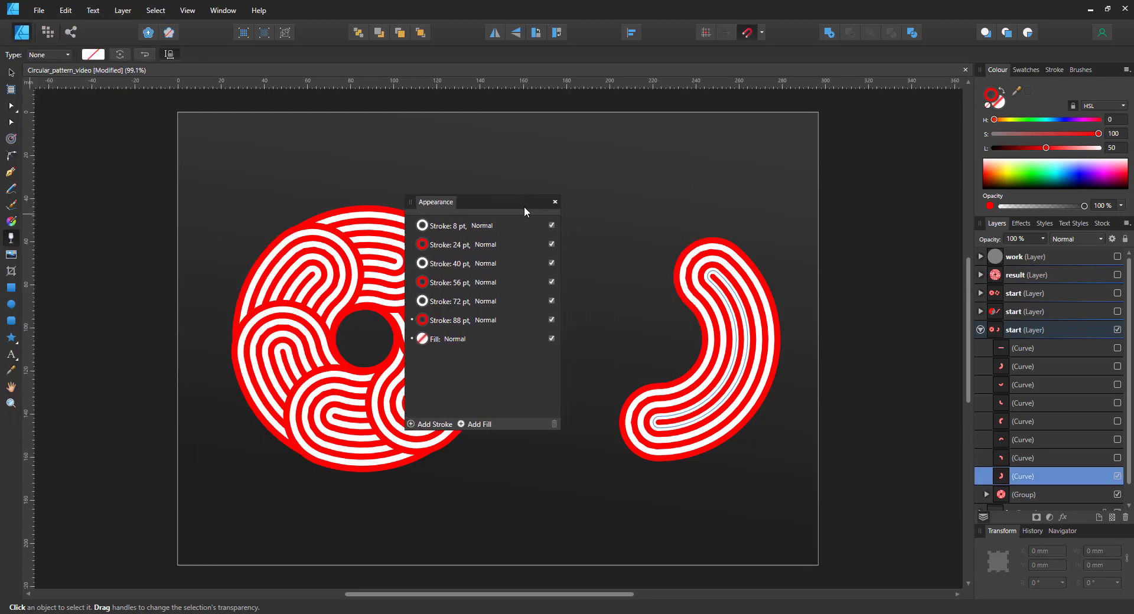
left_click_drag(523, 206, 548, 238)
left_click(529, 370)
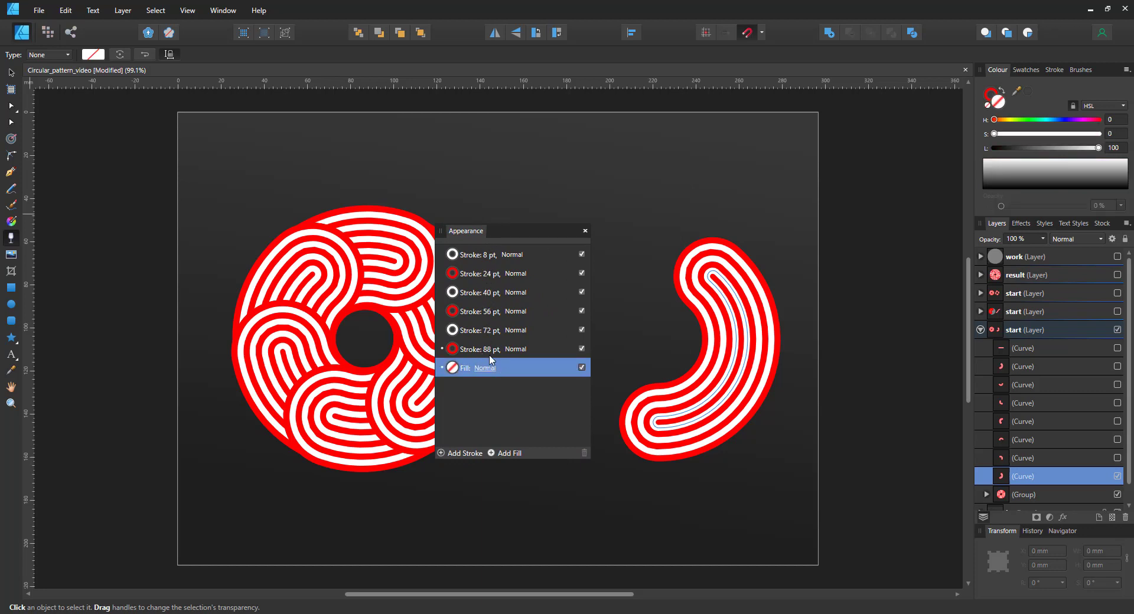
left_click(585, 231)
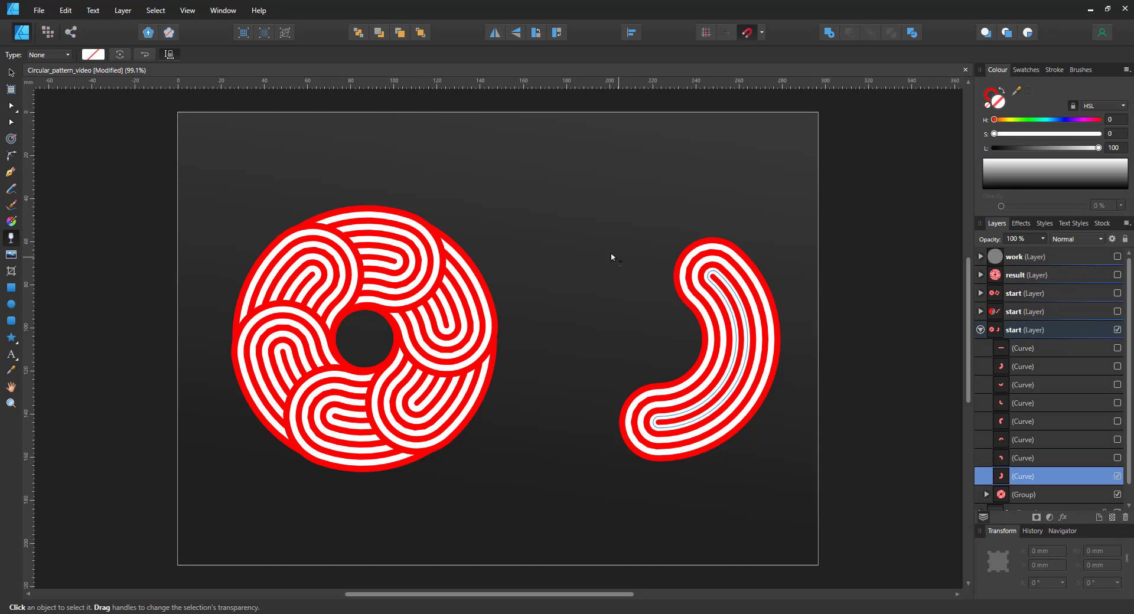
Show the next six hidden curves above it in the start layer to complete the second ring
left_click(1116, 458)
left_click(1116, 439)
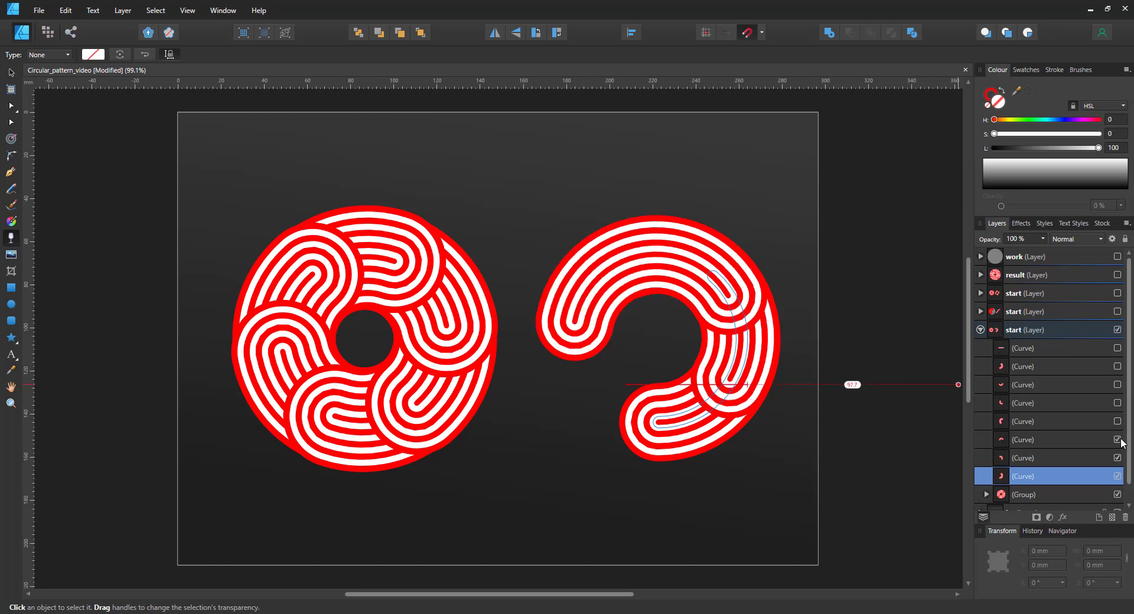
left_click(1117, 421)
left_click(1116, 403)
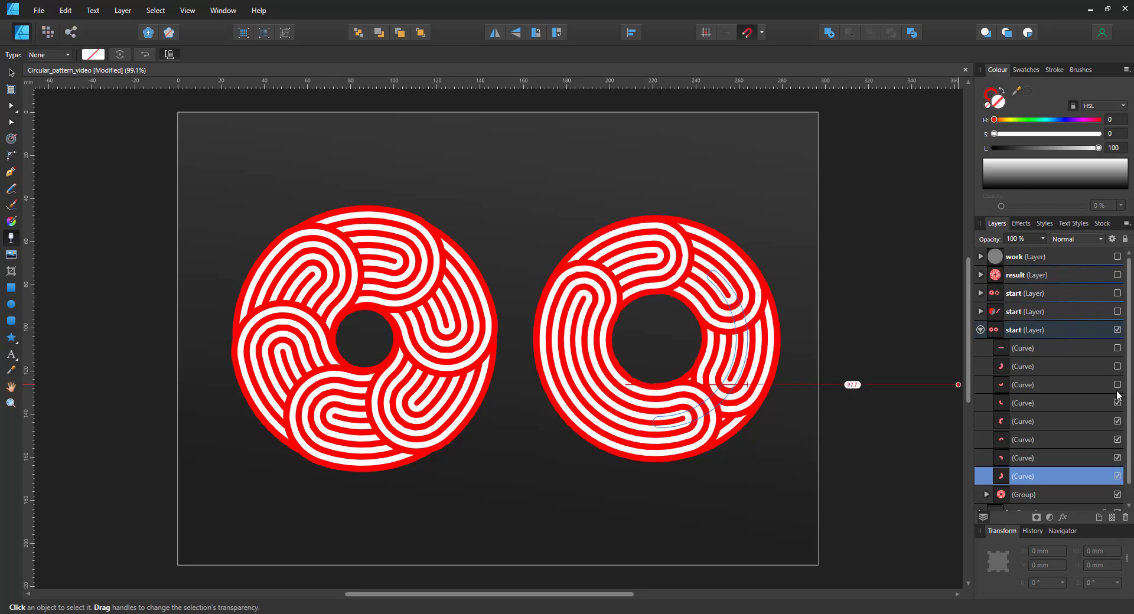
left_click(1116, 384)
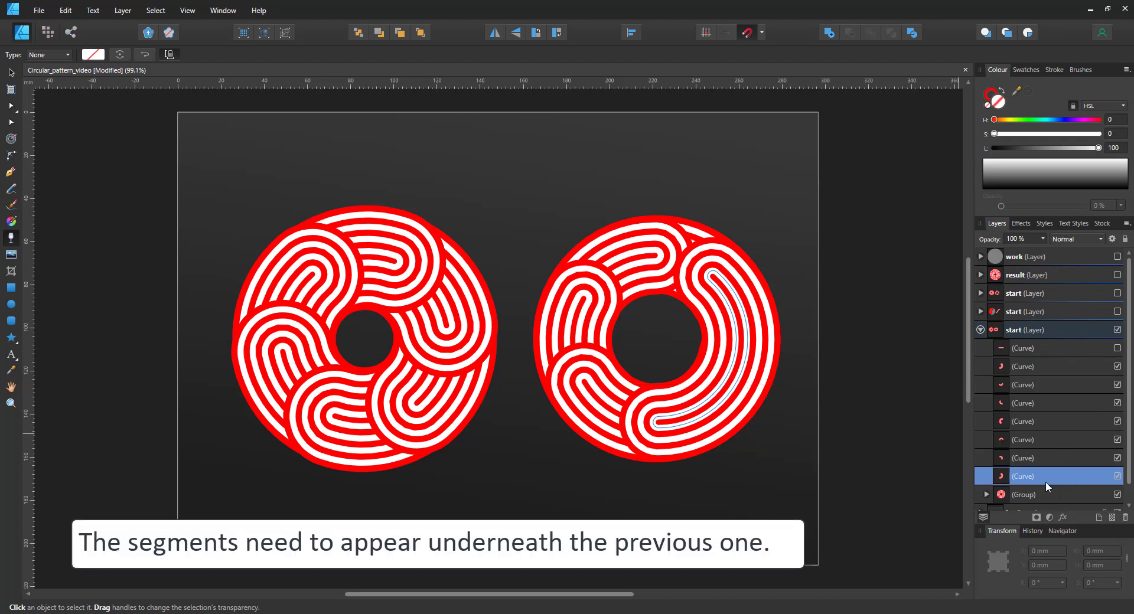
Fade out the overlapping ends of the second ring's topmost visible curves with the Transparency Tool's linear gradients
left_click_drag(1046, 482, 1056, 368)
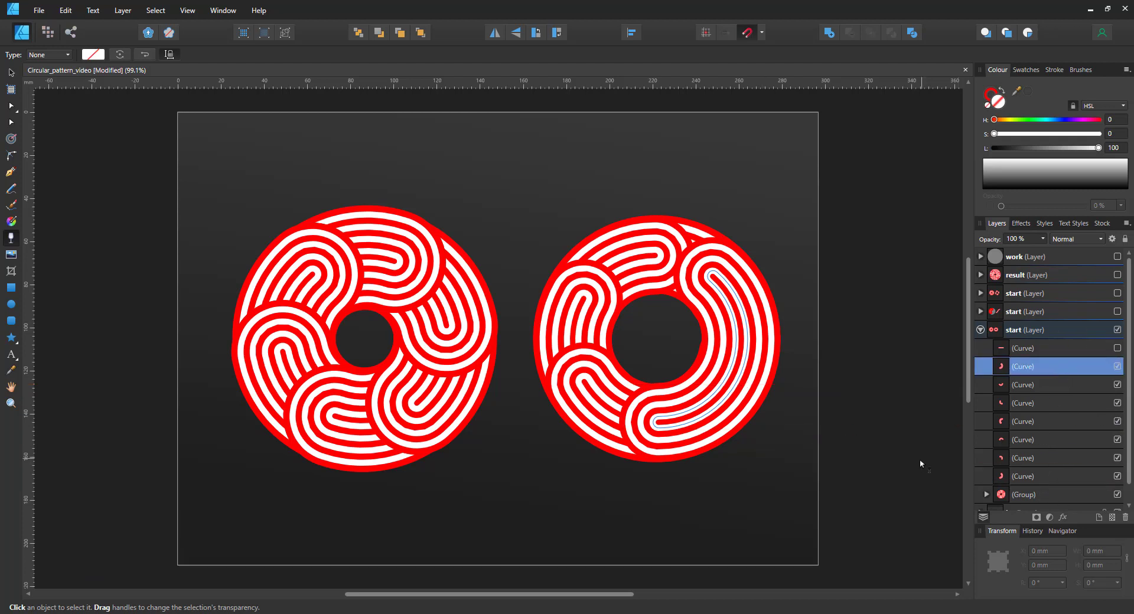
mouse_move(661, 428)
left_mouse_down()
mouse_move(705, 417)
mouse_move(634, 419)
mouse_move(658, 423)
left_mouse_up()
left_click(583, 408)
left_click(651, 425)
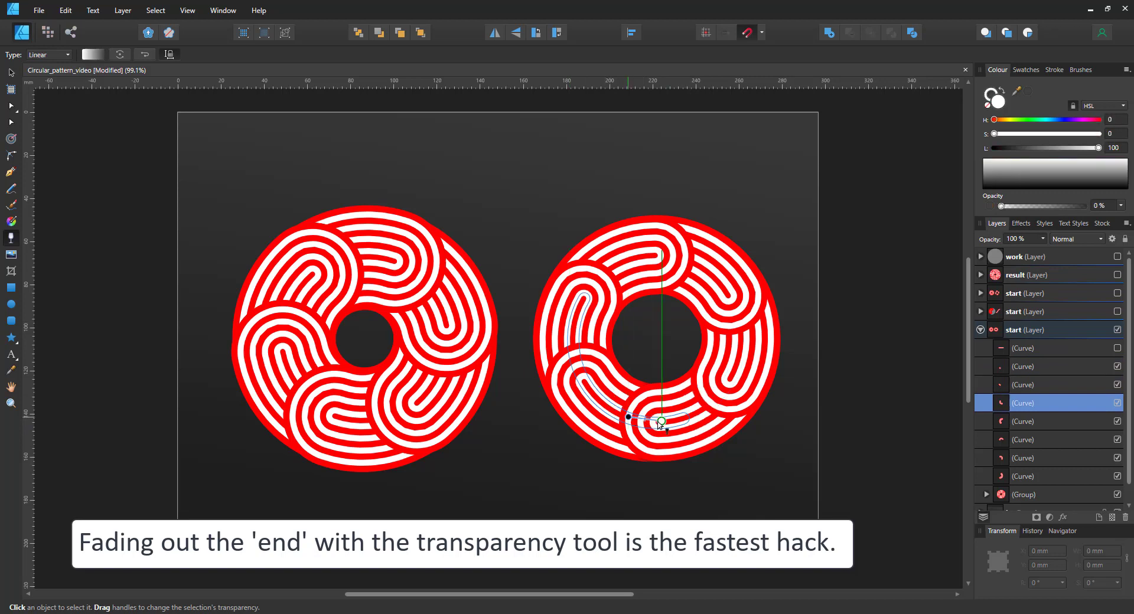
left_click_drag(584, 385, 617, 416)
left_click(743, 463)
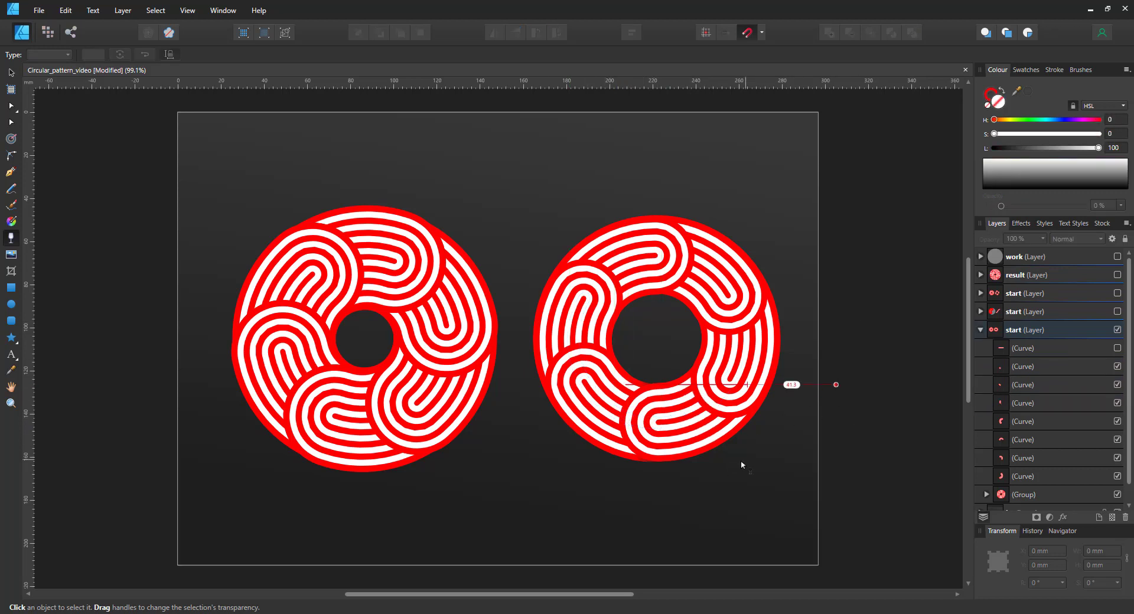
Show the straight striped line above the second ring and select it for node editing
left_click(5, 72)
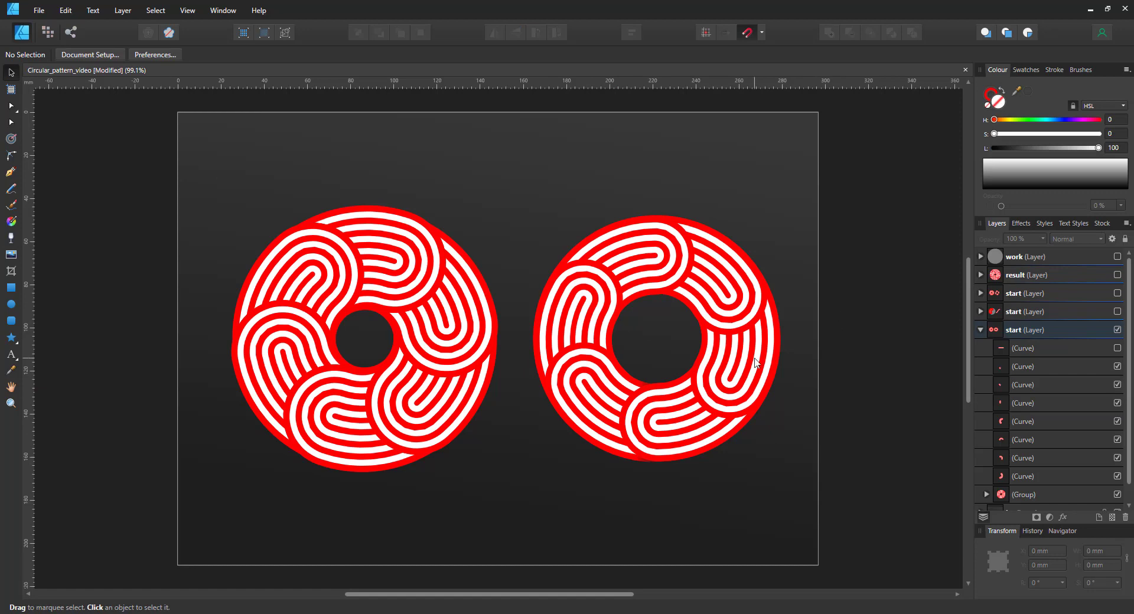
left_click(1045, 348)
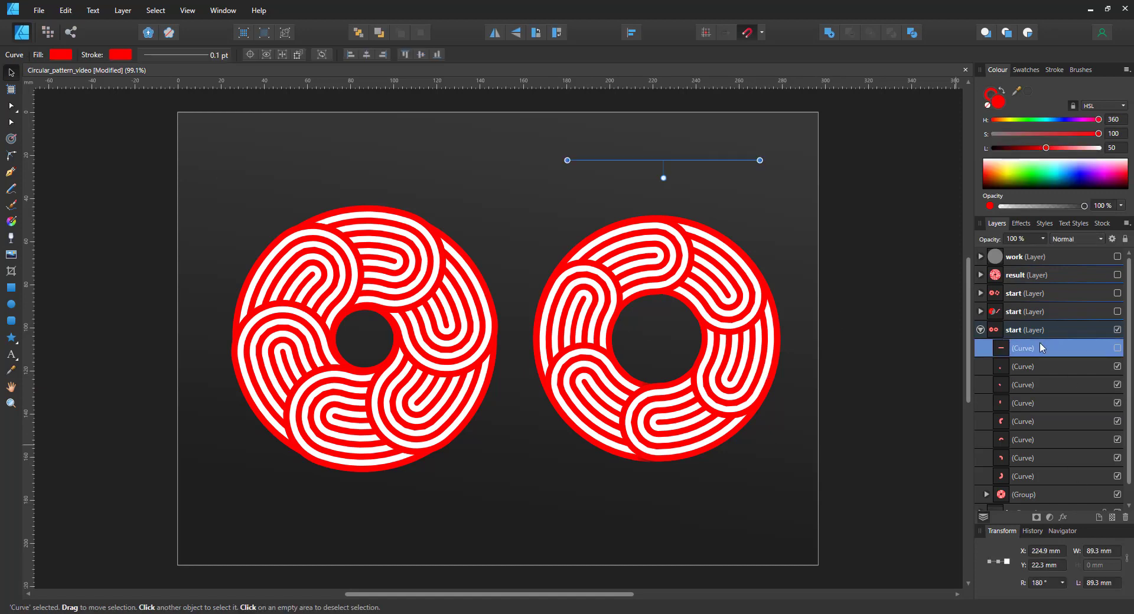
left_click(1116, 349)
left_click(11, 106)
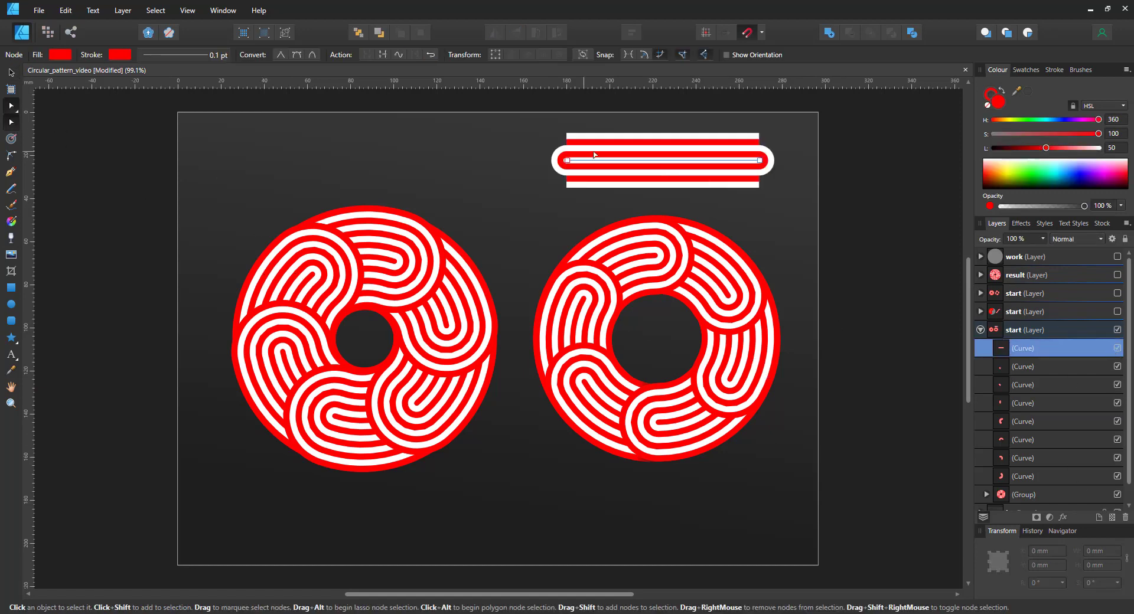
Bend the striped line into a shallow arch with the Node Tool and remove its fill
left_click_drag(606, 161, 606, 189)
left_click(986, 106)
left_click_drag(696, 187, 578, 154)
left_click(760, 160)
left_click_drag(769, 160, 715, 154)
Straighten the striped line by converting both of its end nodes to sharp, and deselect it
left_click_drag(502, 150, 790, 178)
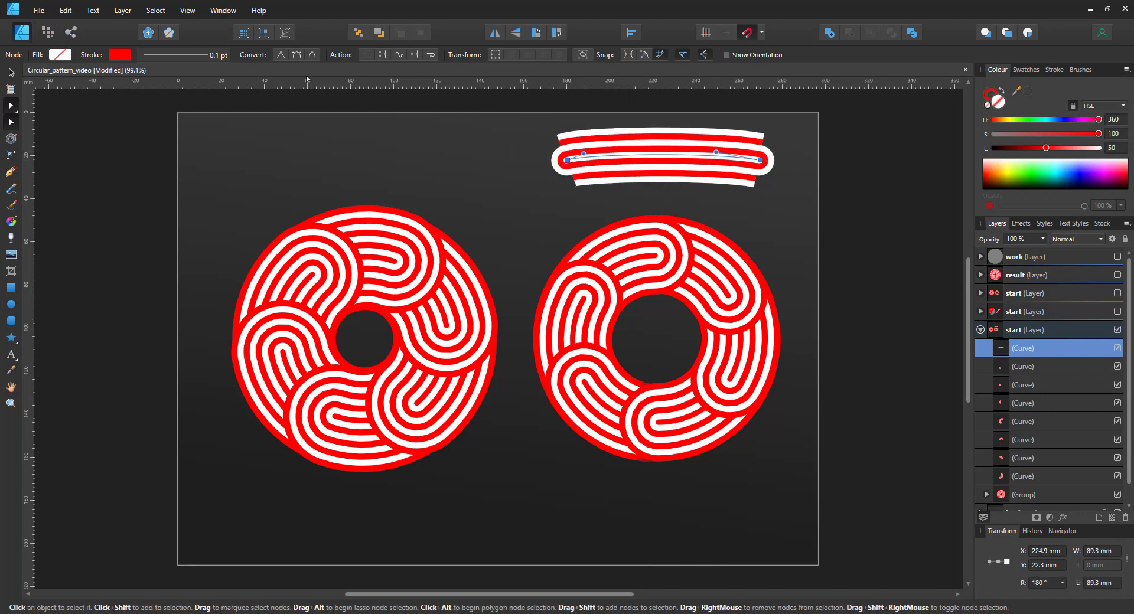
left_click(279, 55)
left_click(821, 185)
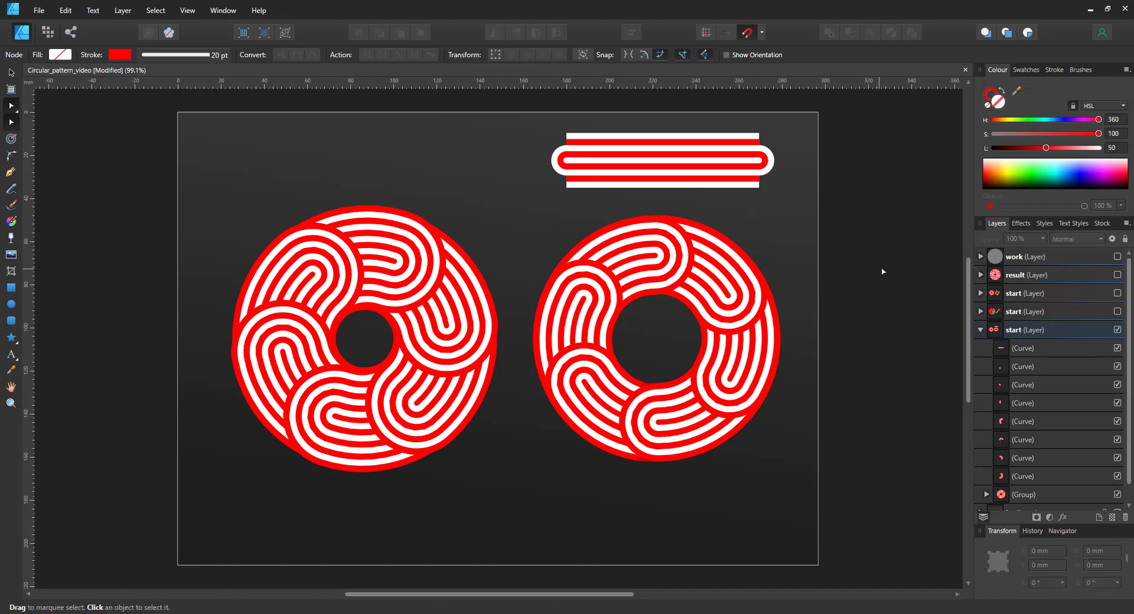
Collapse and hide the lowest start layer, and show the start layer directly above it
left_click(980, 329)
left_click(1116, 330)
left_click(1116, 311)
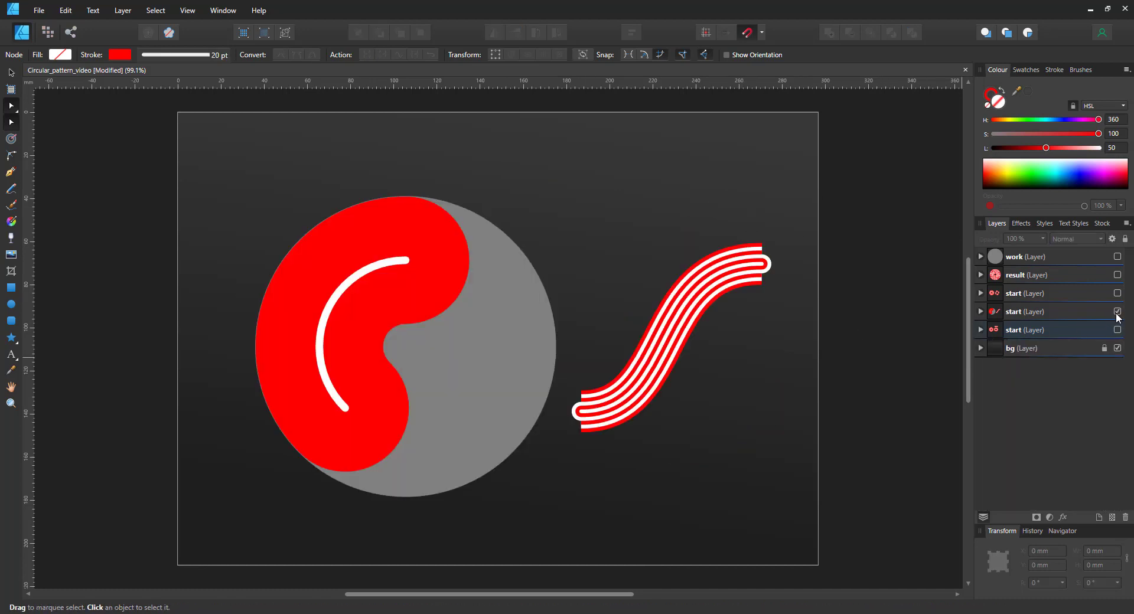
Try reshaping the striped S-shaped curve with the Node Tool, and undo the change
left_click(630, 391)
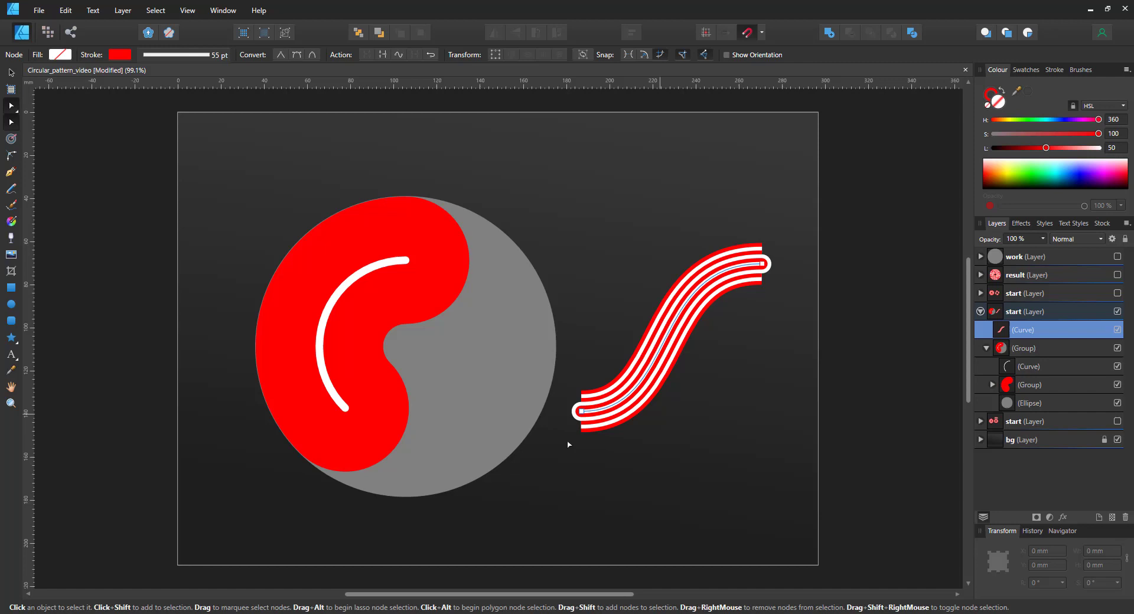
left_click_drag(636, 389, 650, 419)
key("ctrl+z")
Duplicate the white arc and move the copy over the exposed grey part of the circle
left_click(343, 294)
left_click(345, 288)
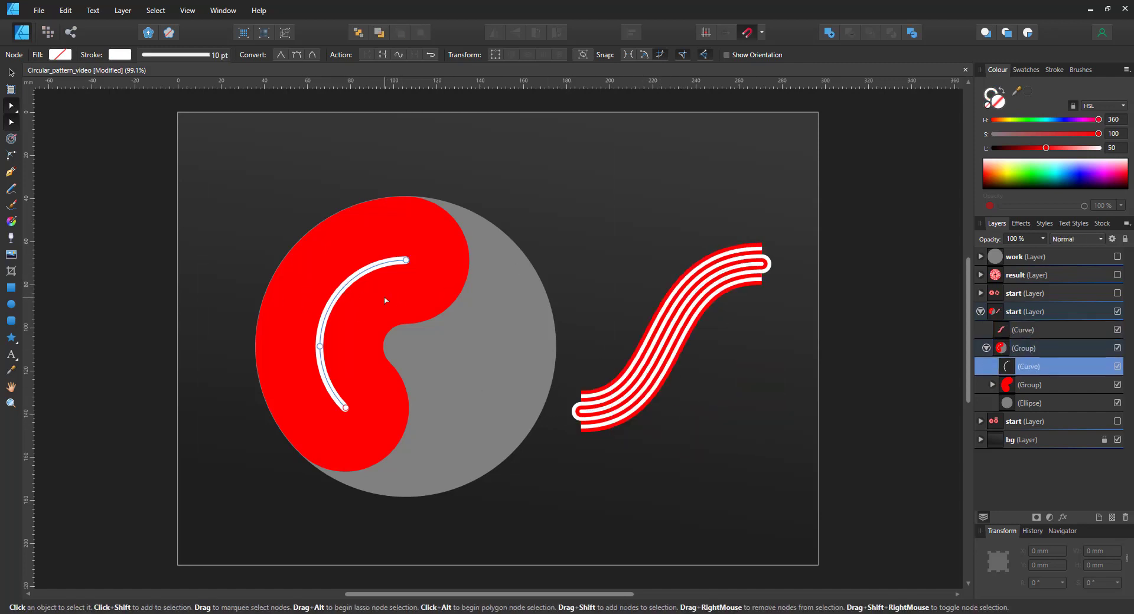
key("ctrl+j")
key("v")
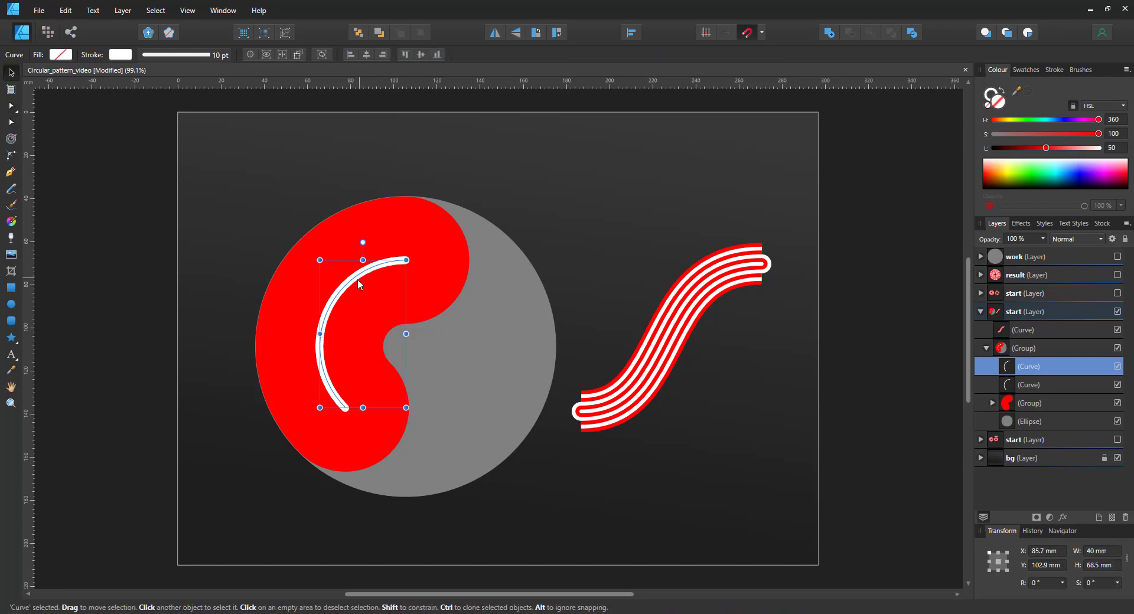
left_click_drag(356, 277, 522, 274)
left_click(692, 322)
left_click(549, 263)
double_click(549, 263)
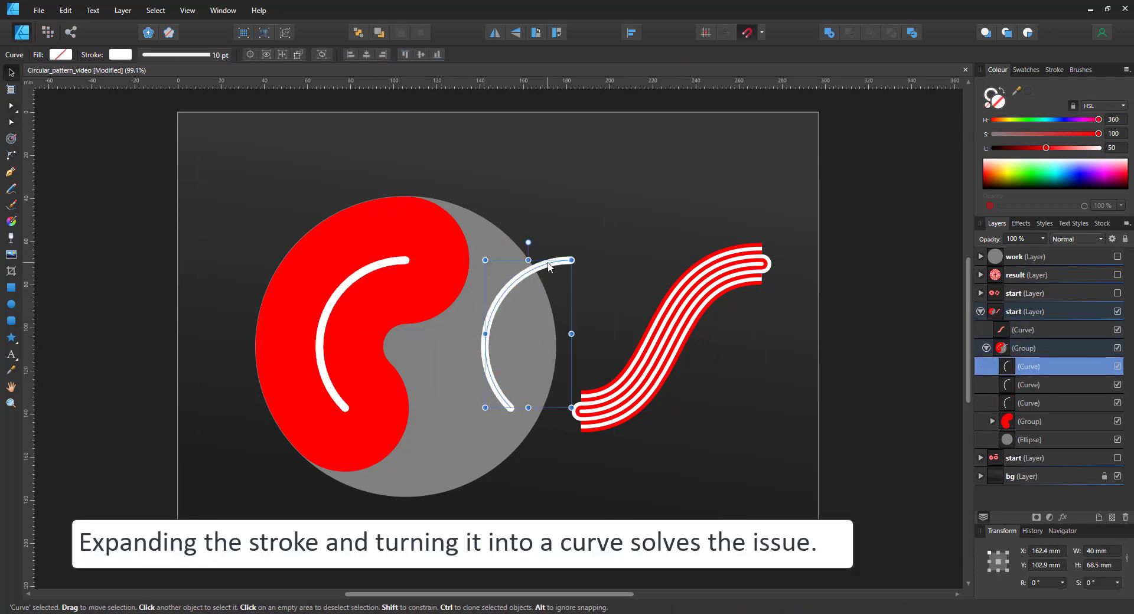
Try expanding the stroke of the moved arc copy into an outline curve, and delete the copy
key("ctrl+shift+v")
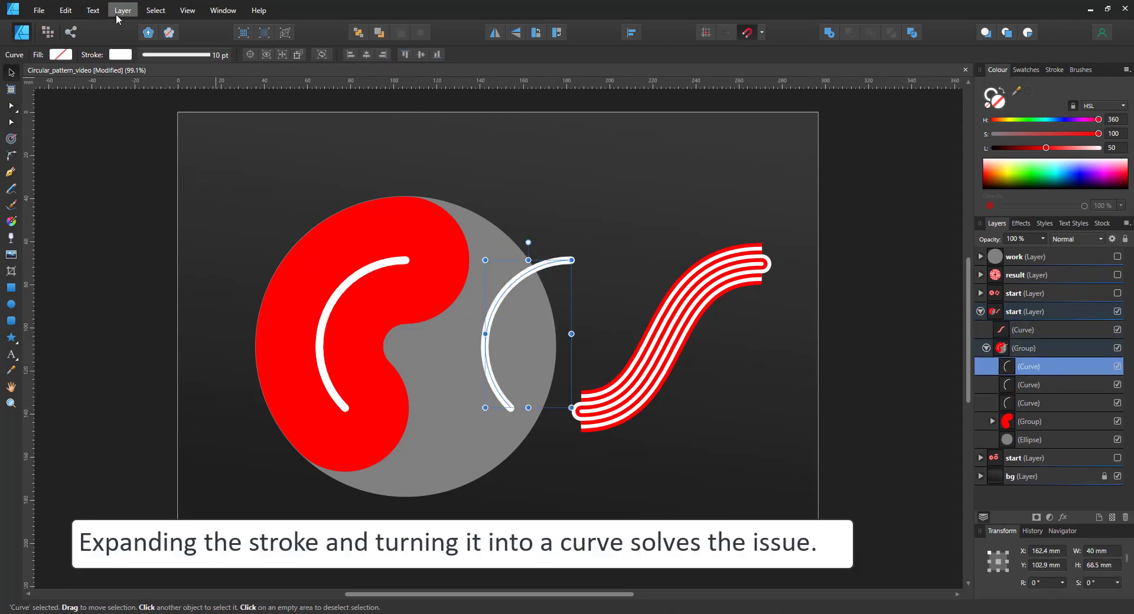
left_click(122, 10)
left_click(76, 317)
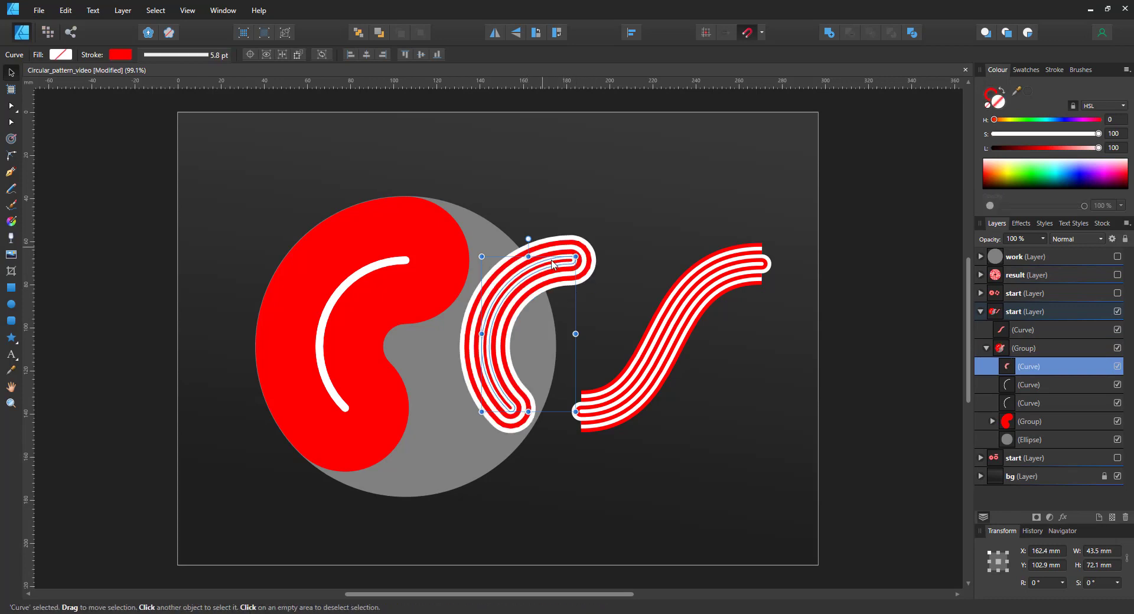
key("Delete")
Expand the red segment's group and examine the outlines of its visible and hidden curves
left_click(462, 285)
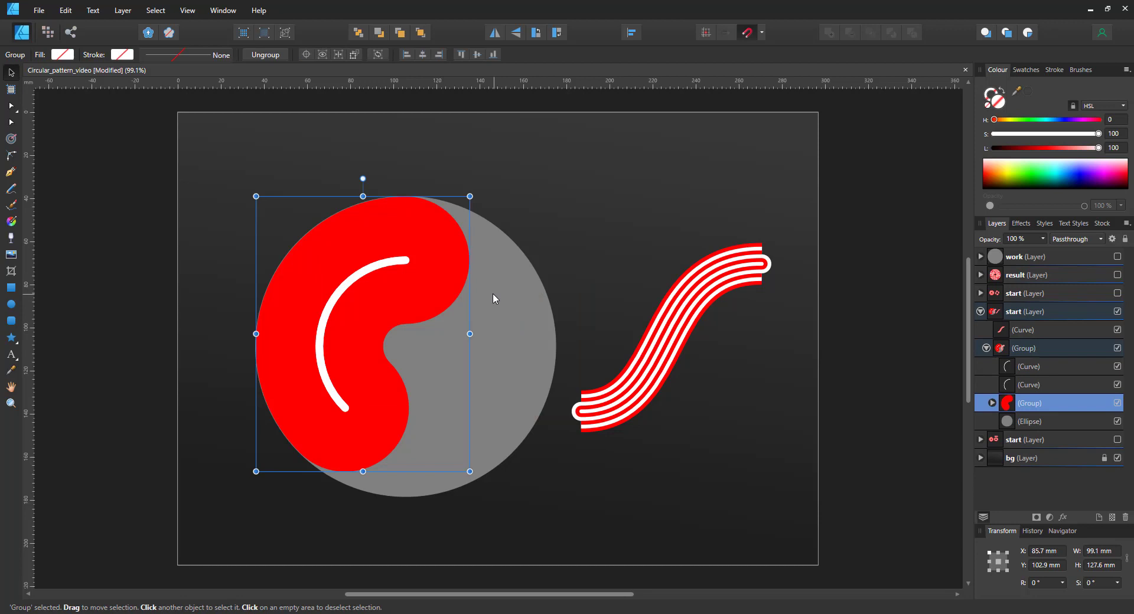
left_click(493, 294, "shift")
left_click(1029, 403)
left_click(992, 404)
left_click(1034, 428)
scroll(1063, 442, "down", 3)
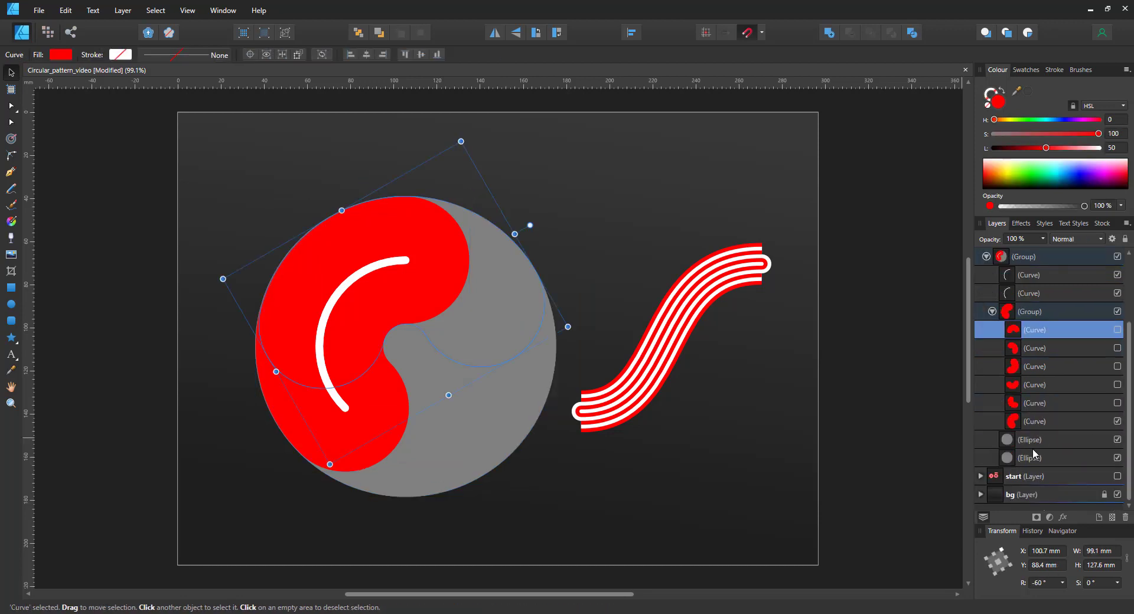
left_click(1039, 421, "ctrl")
left_click(1030, 403)
left_click(1036, 331, "ctrl")
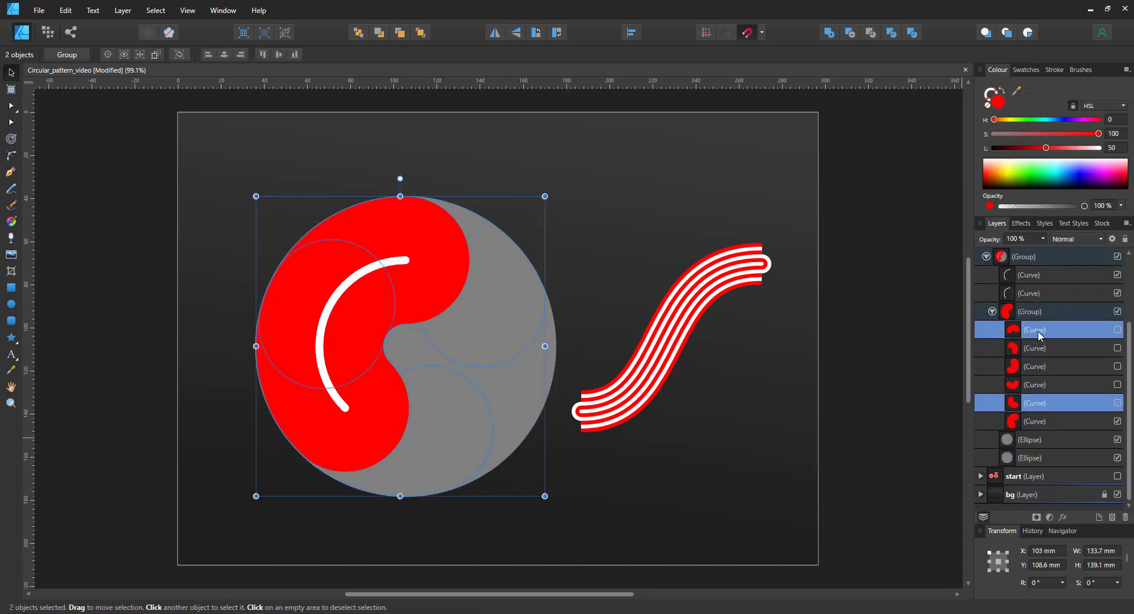
left_click(1033, 330, "ctrl")
left_click(1045, 420)
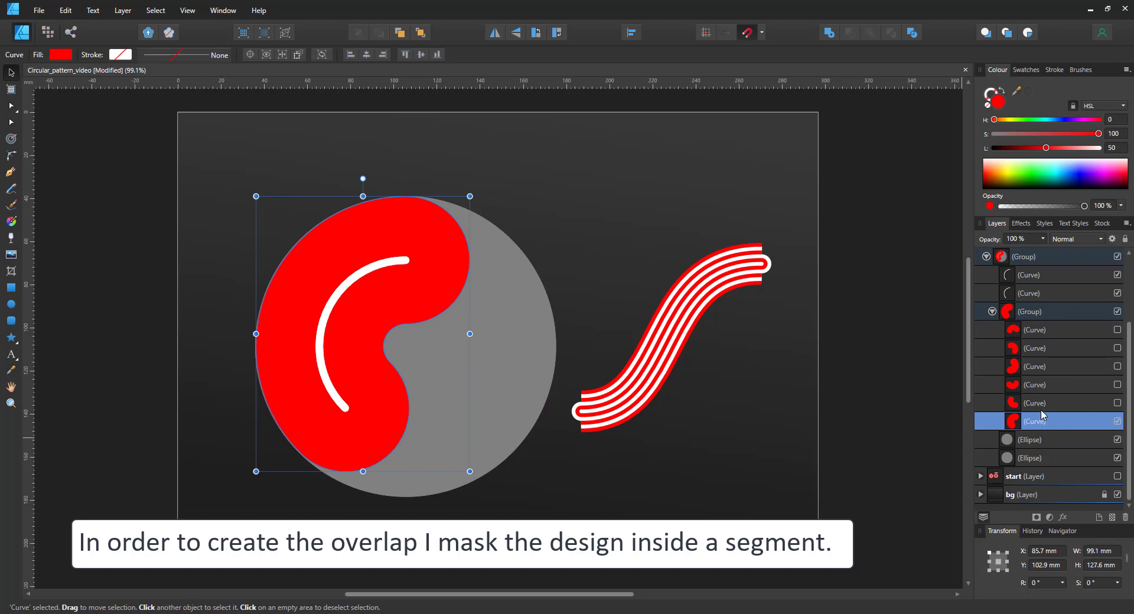
Try subtracting the neighbouring hidden segment from the visible red segment and filling the result green, and undo it
left_click(1040, 405)
left_click(1030, 425, "ctrl")
left_click(852, 33)
left_click(1030, 171)
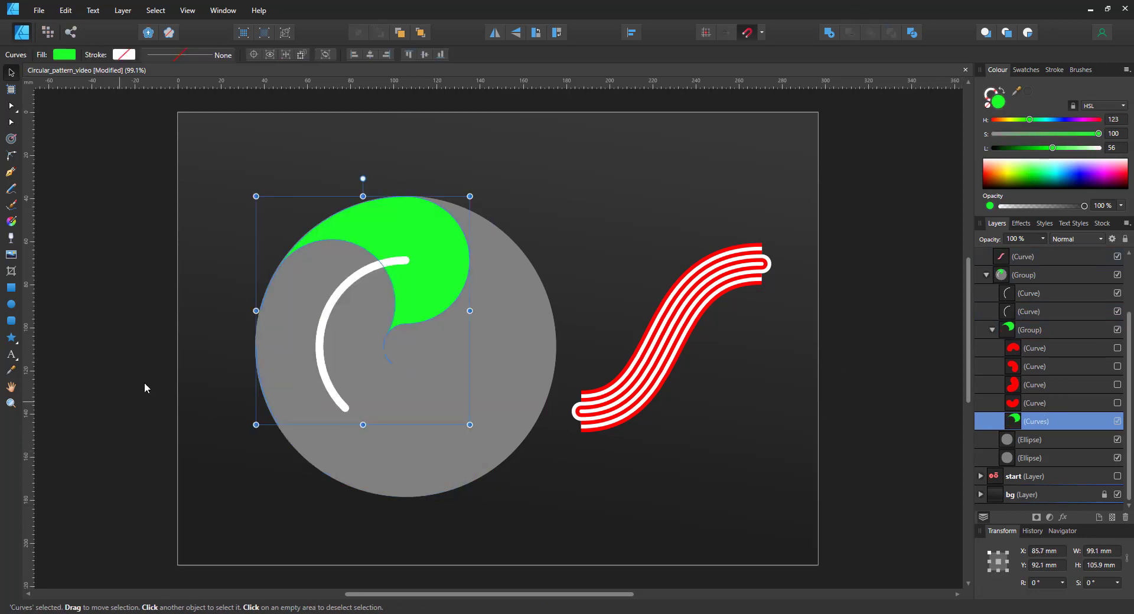
key("ctrl+z")
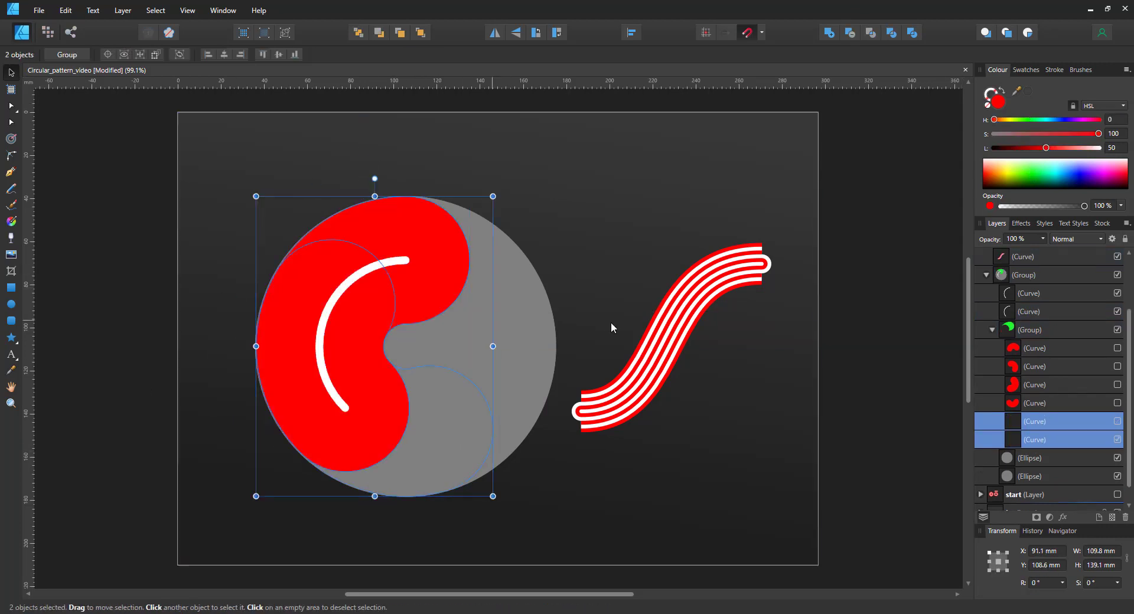
key("Escape")
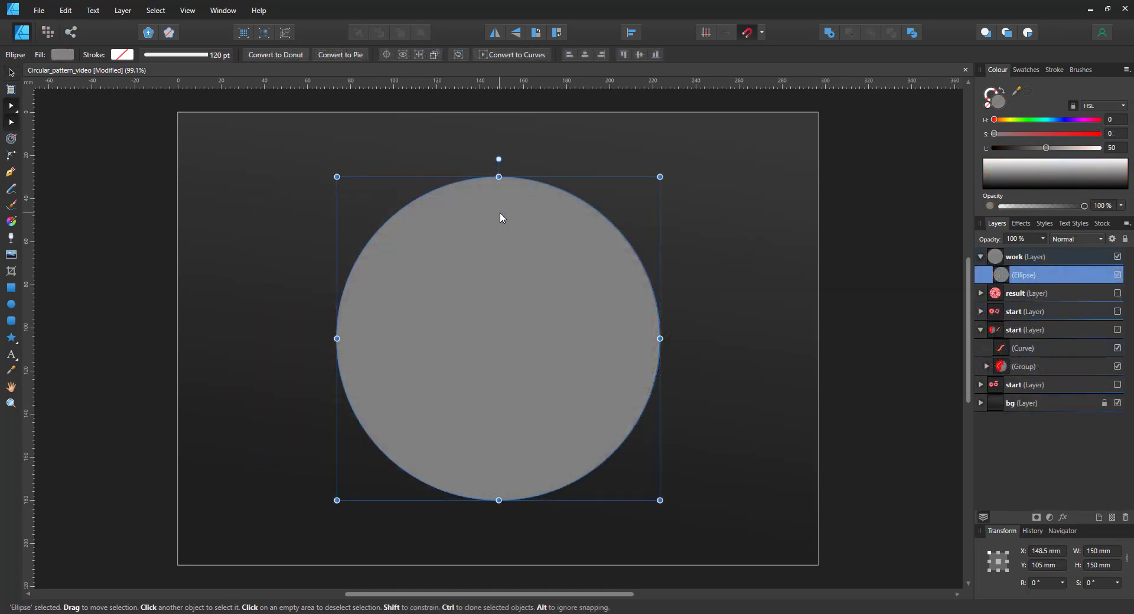
Duplicate the grey circle as a concentric copy about 85 mm wide with a 180 pt red stroke
key("ctrl+j")
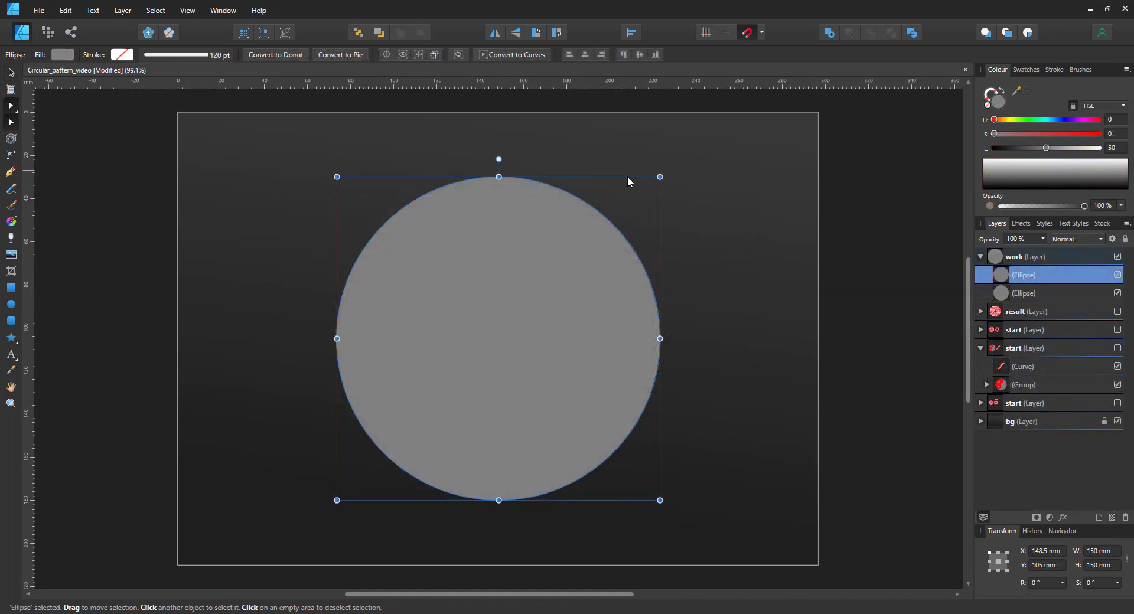
left_click_drag(659, 177, 591, 247)
left_click(218, 54)
left_click(229, 94)
type("180")
key("Return")
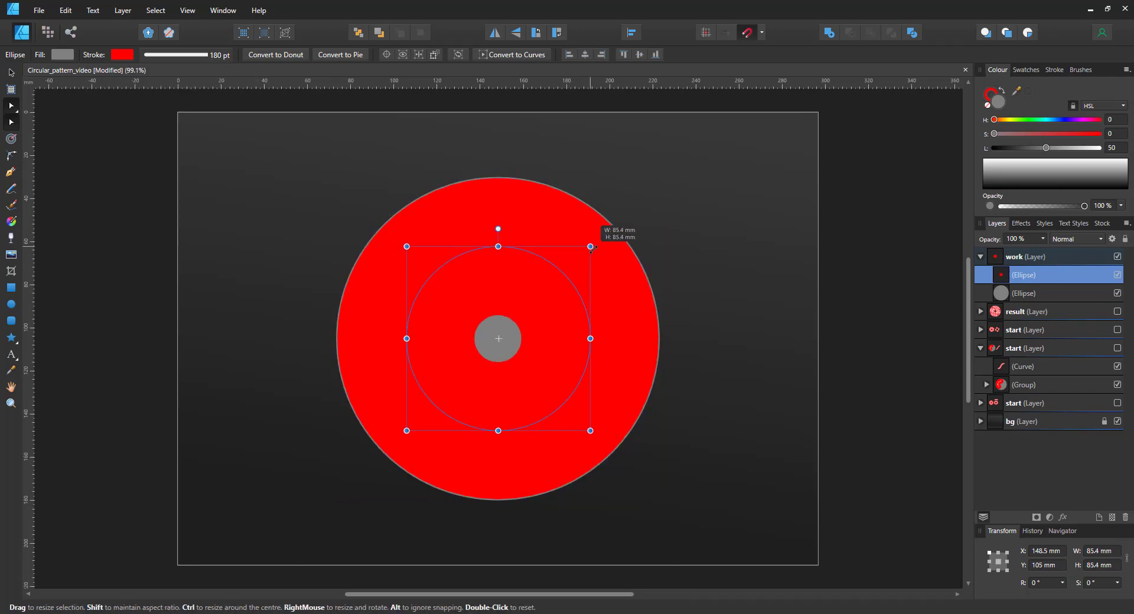
Convert the red-stroked circle to curves and remove its arc between the top node and a new lower-right node
key("ctrl+Return")
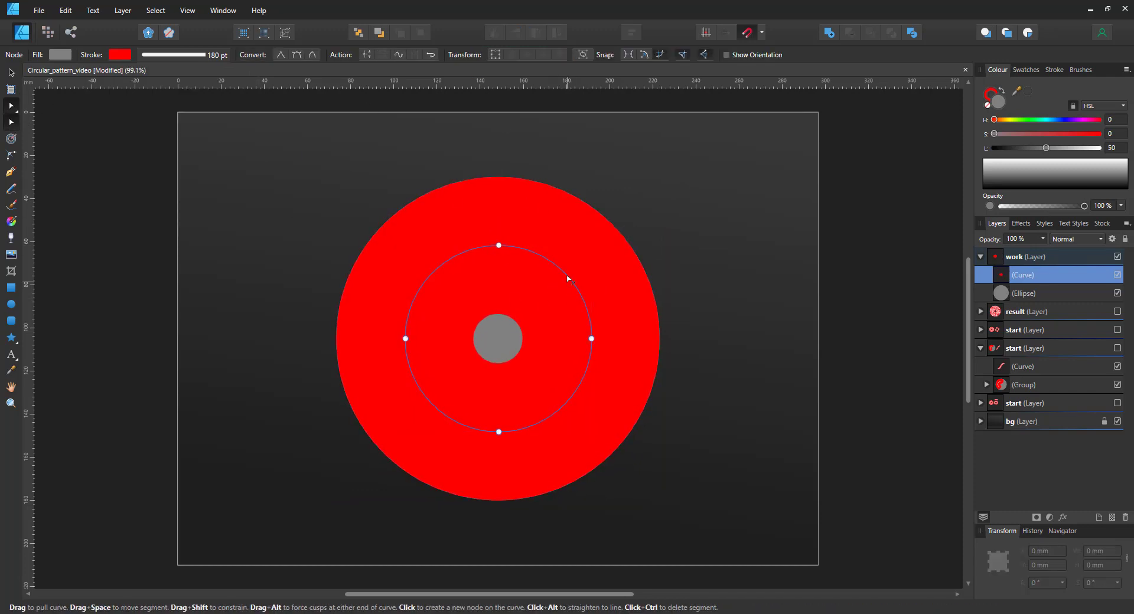
left_click(566, 275, "ctrl")
left_click(562, 406)
key("Delete")
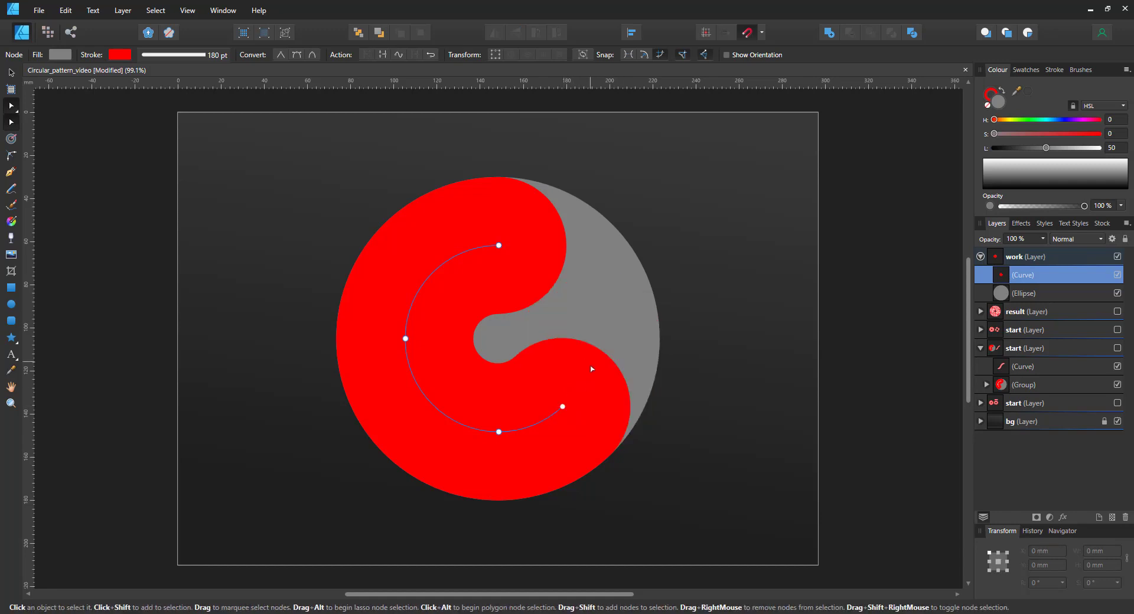
Shorten the red-stroked arc to a half circle by deleting its lower-right end node
key("v")
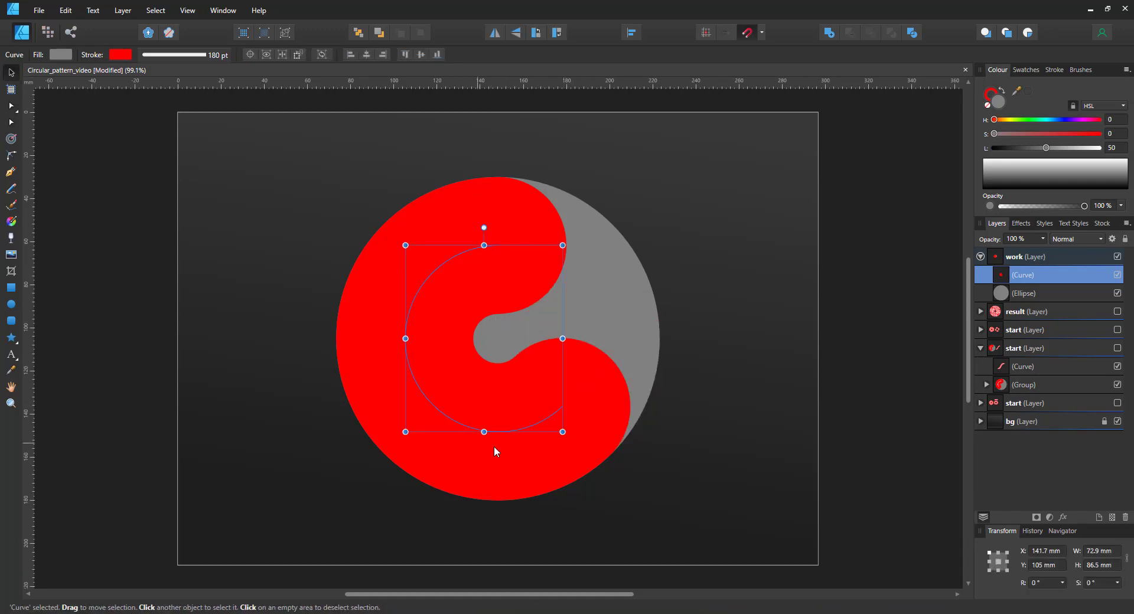
key("a")
key("Delete")
key("v")
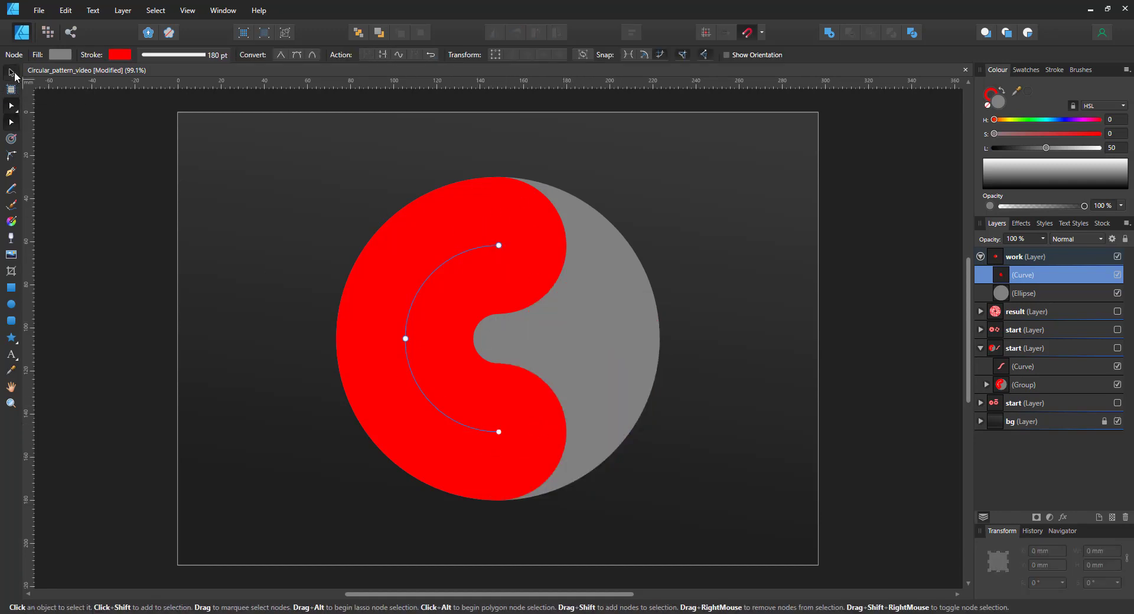
Duplicate the red arc and grey circle rotated by 60°, and set the copied arc's stroke lightness to 63
left_click(639, 315, "shift")
key("ctrl+j")
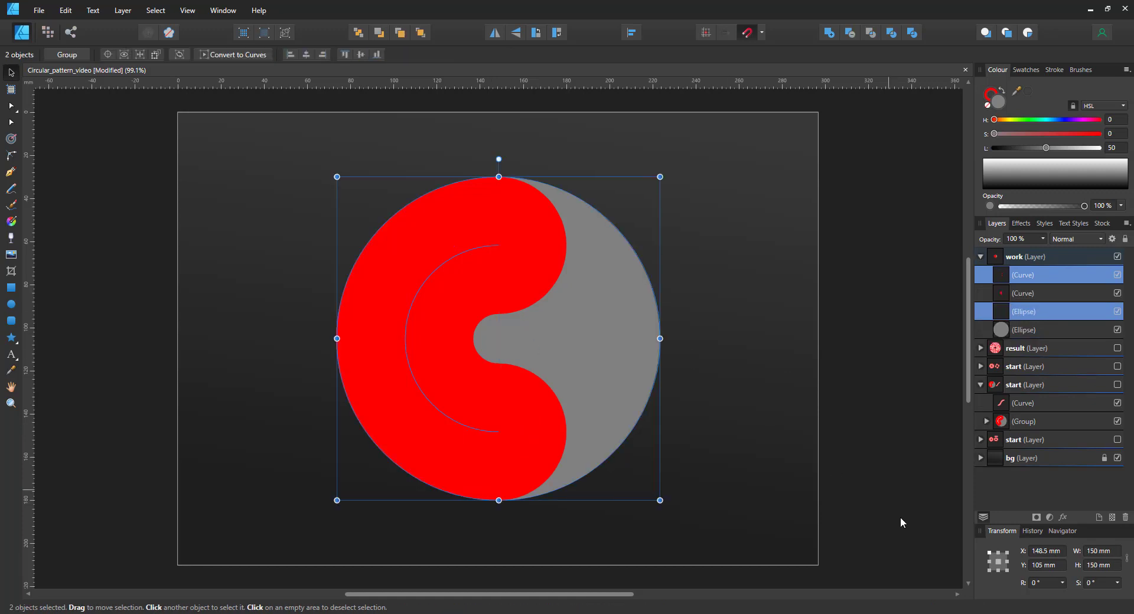
left_click(1044, 583)
type("60")
key("Return")
left_click(1027, 280)
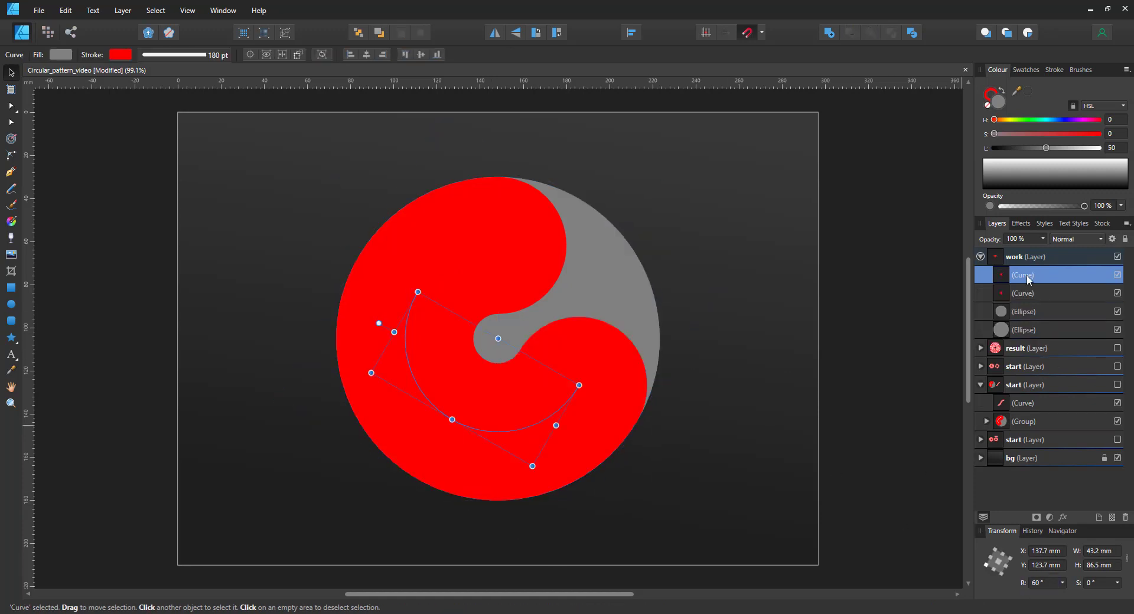
left_click(990, 95)
left_click_drag(1046, 149, 1059, 151)
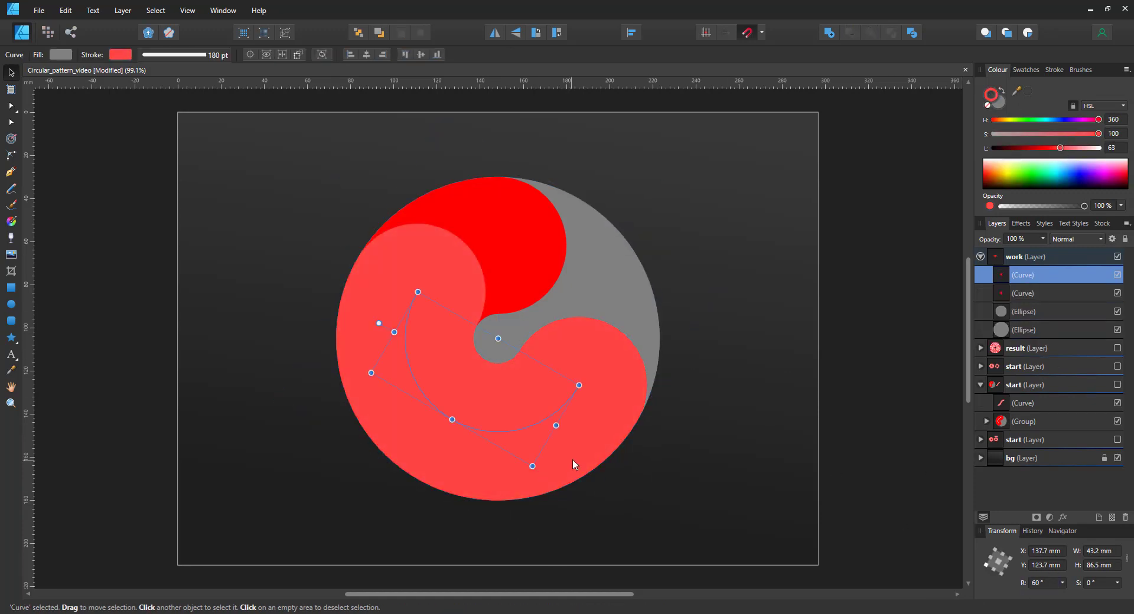
Duplicate the lighter red arc with a grey circle rotated a further 60°, and set the new arc's stroke lightness to 69
left_click(1028, 333, "ctrl")
key("ctrl+j")
left_click(1043, 585)
type("6")
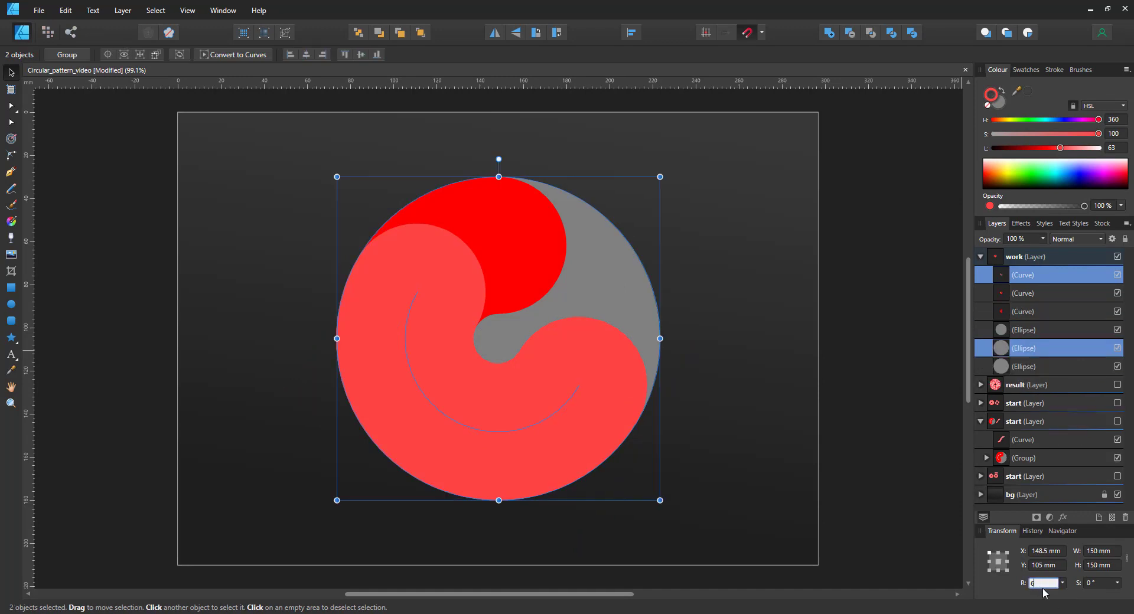
type("0")
key("Return")
left_click(610, 329)
left_click_drag(1074, 151, 1067, 152)
Try duplicating the lightest arc with its grey circle once more, and undo back to two red arcs
left_click(596, 229, "shift")
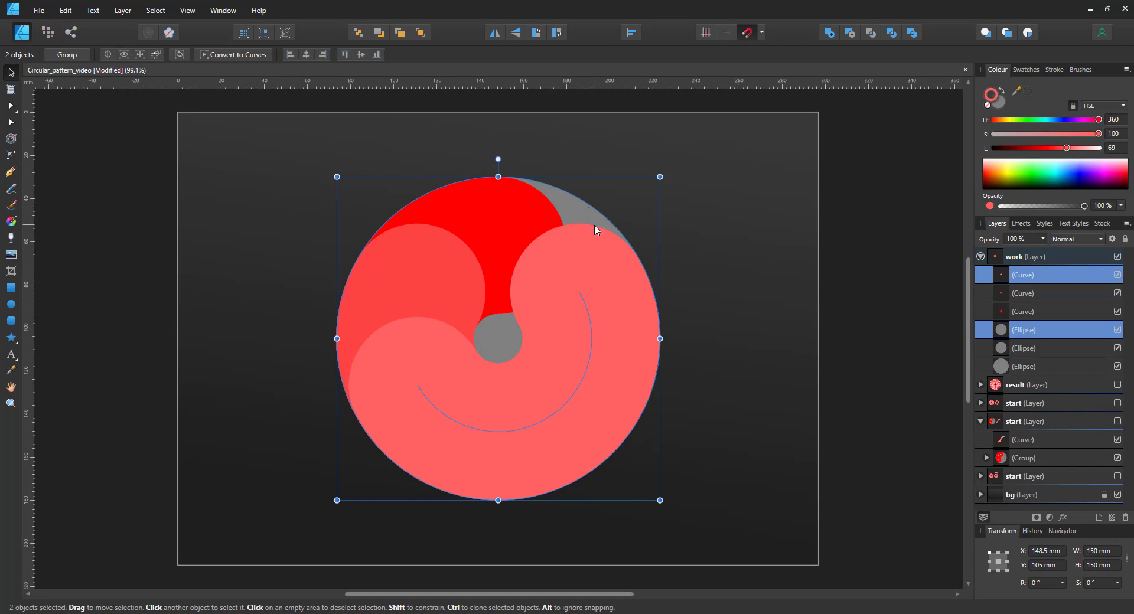
key("ctrl+j")
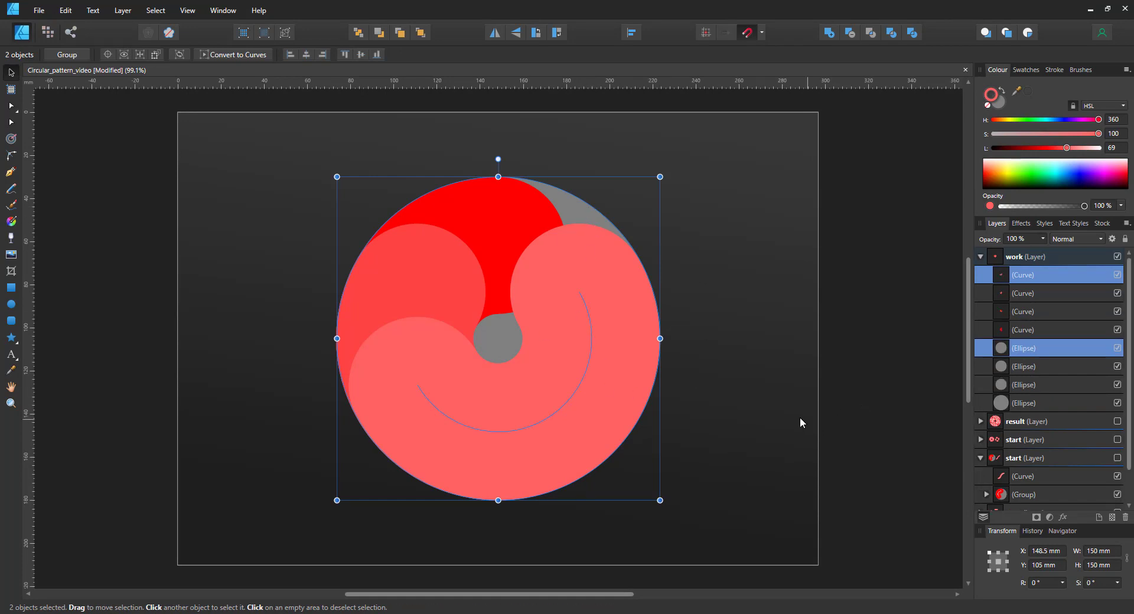
key("ctrl+z")
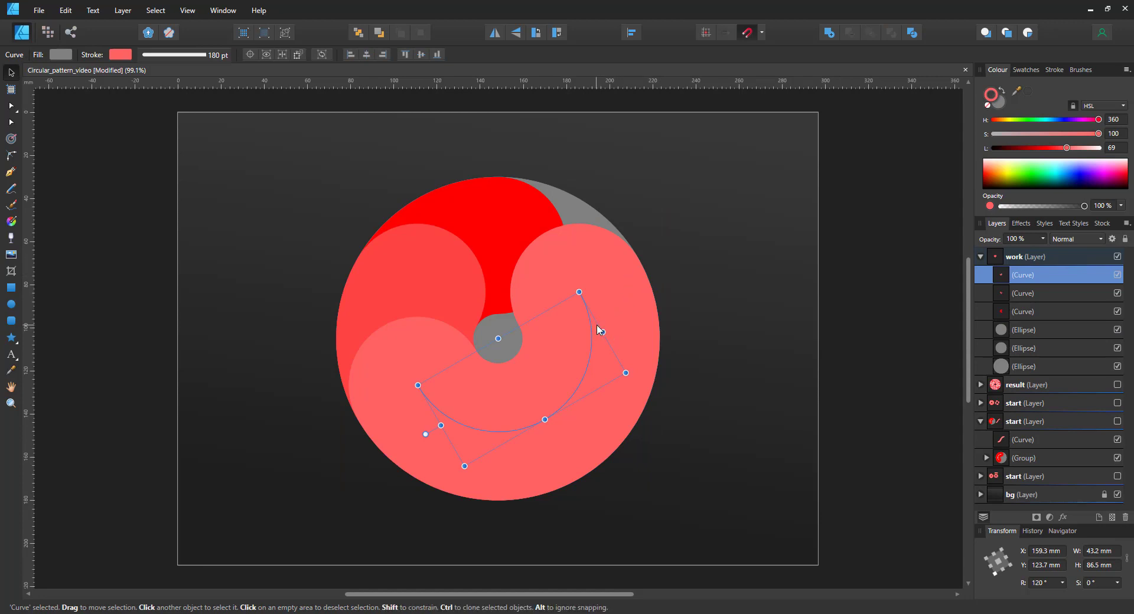
key("ctrl+z")
key("ctrl+z")
key("ctrl+z")
key("ctrl+z")
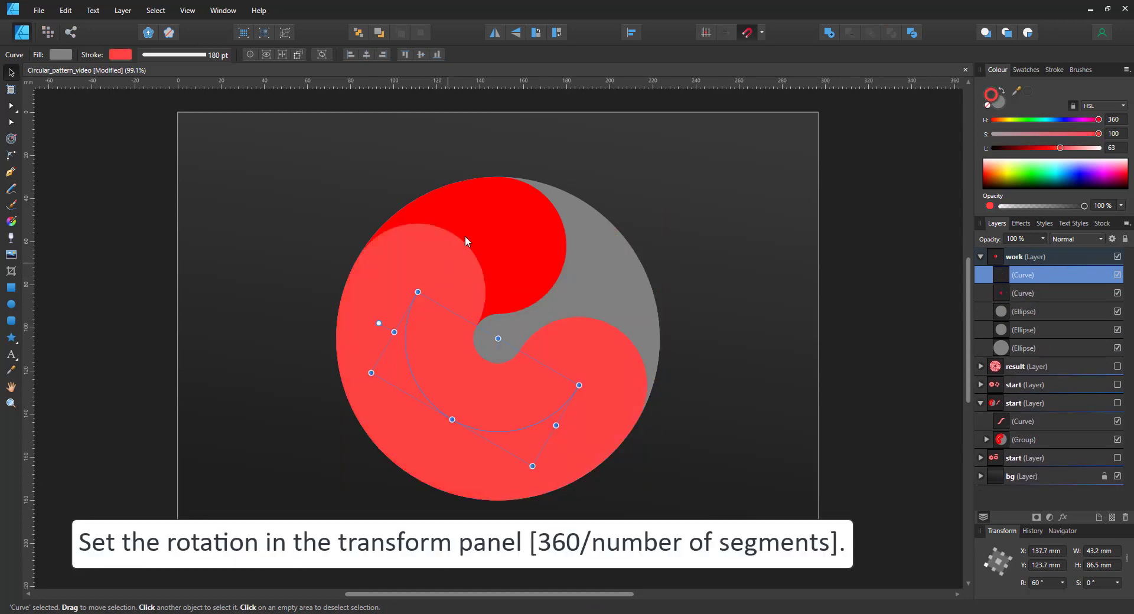
Duplicate the original red half-circle arc, remove the copy's stroke colour and fill it white
left_click(484, 224)
key("ctrl+j")
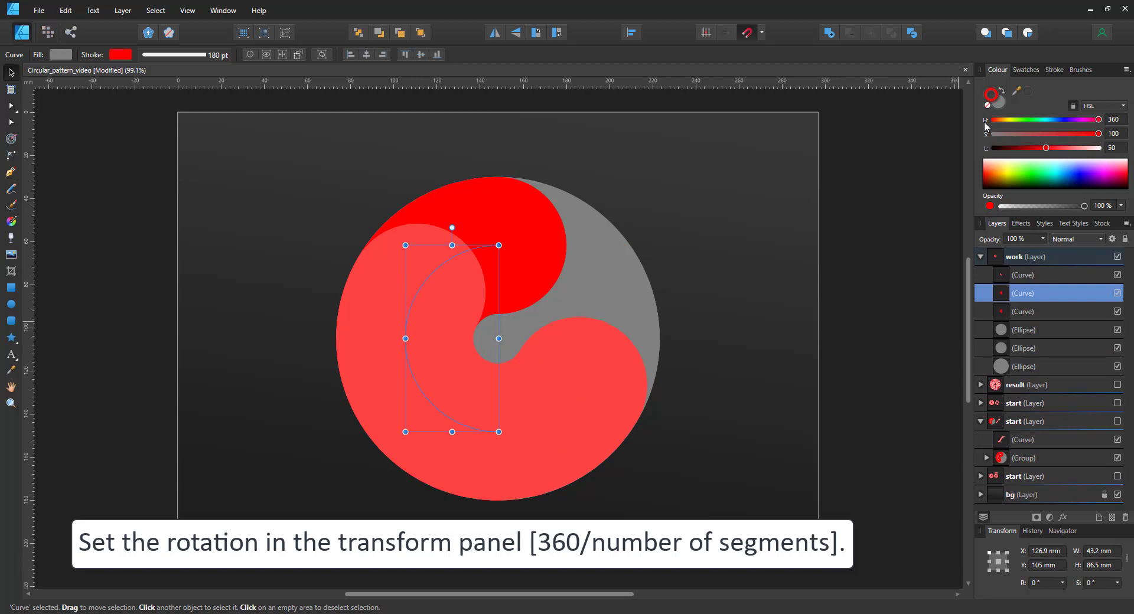
left_click(1001, 90)
left_click(987, 105)
left_click(999, 102)
left_click(1099, 148)
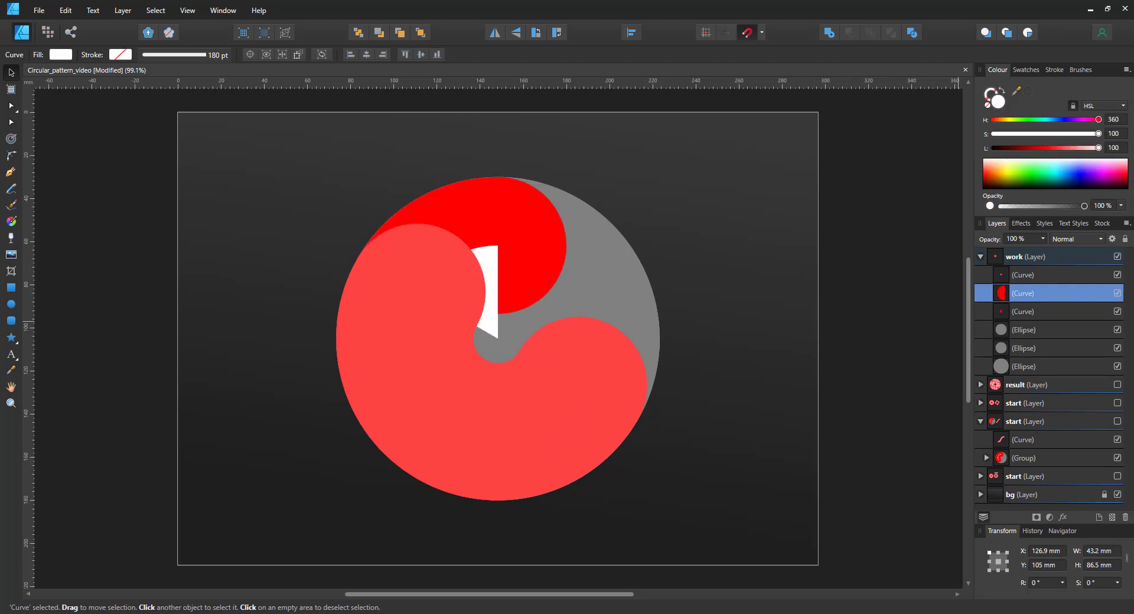
Give the duplicated half-circle arc a 20 pt white stroke with no fill
left_click(217, 54)
type("22")
key("Return")
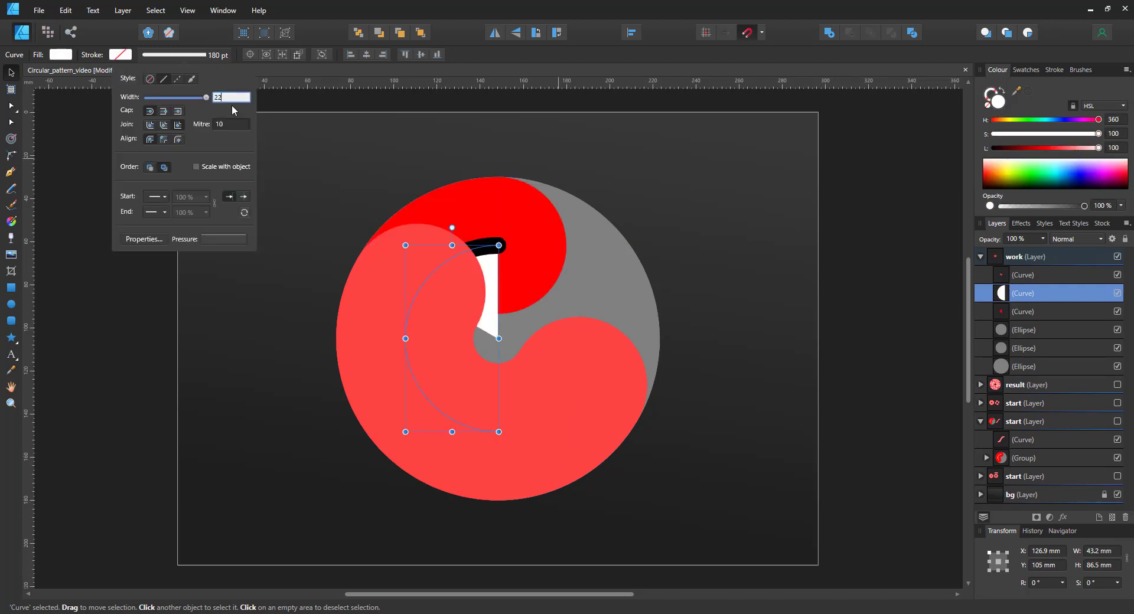
left_click(221, 97)
type("20")
key("Return")
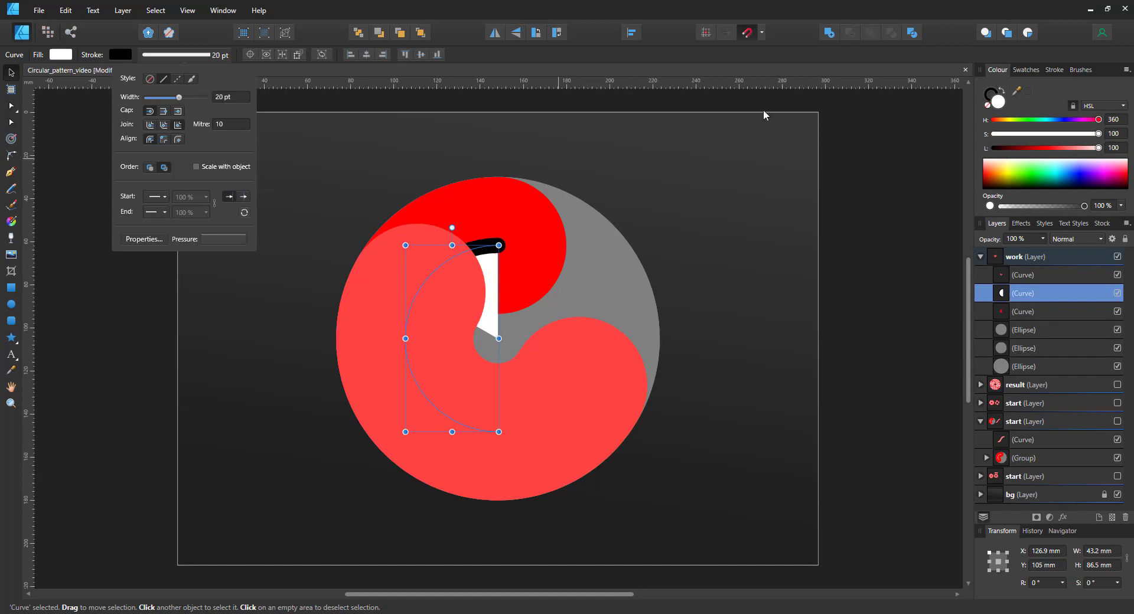
left_click(1001, 91)
left_click(986, 105)
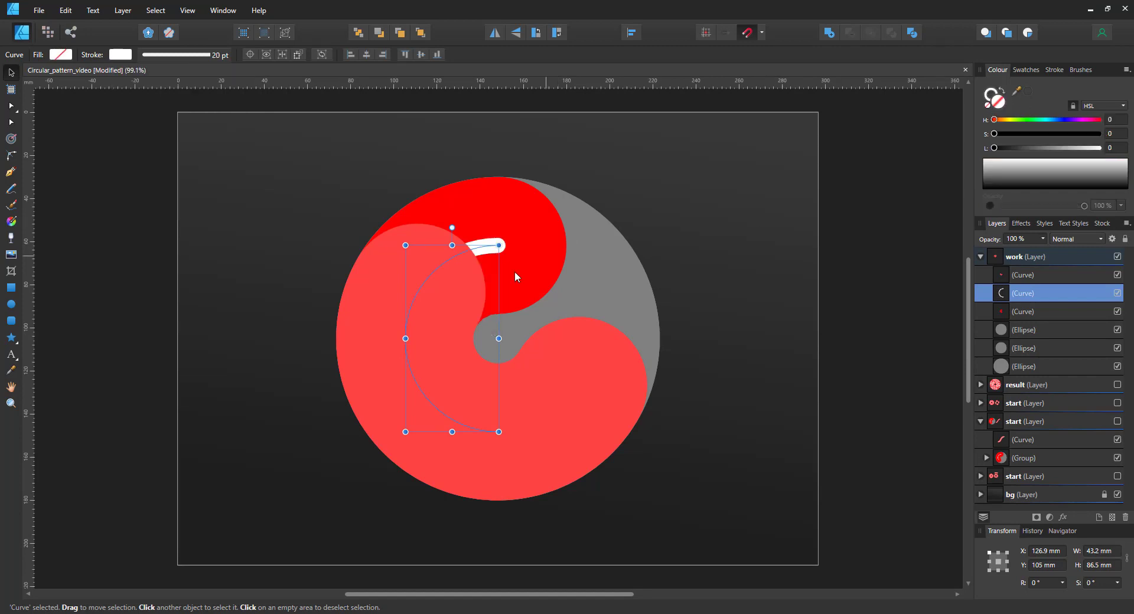
Expand the strokes of both red arcs into curves and subtract the lighter shape from the darker one
left_click(1021, 274)
left_click(1021, 312, "ctrl")
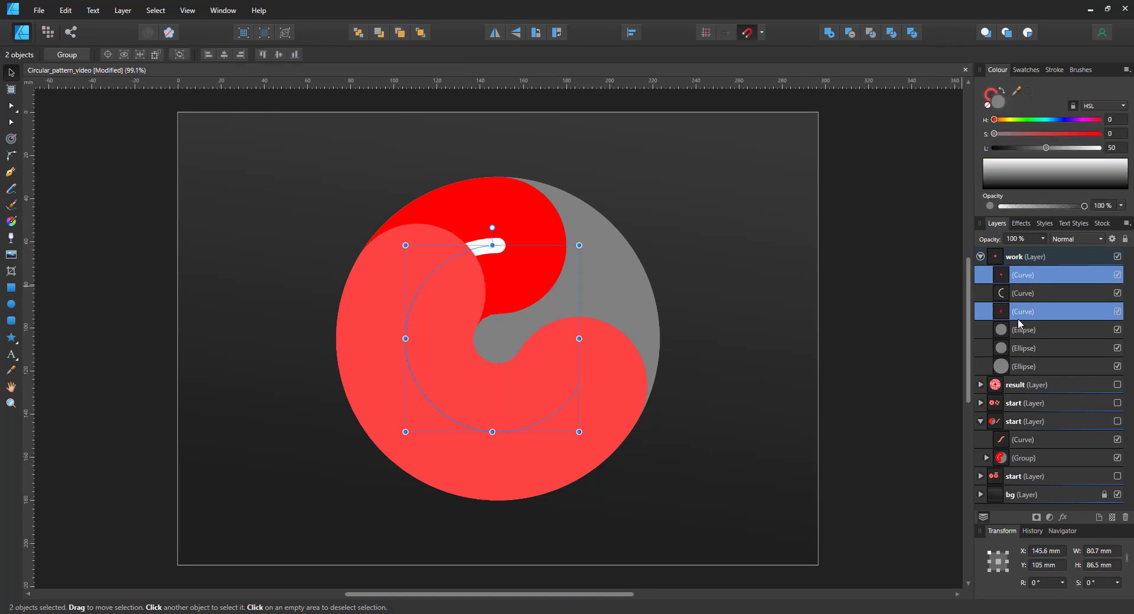
left_click(122, 10)
left_click(50, 329)
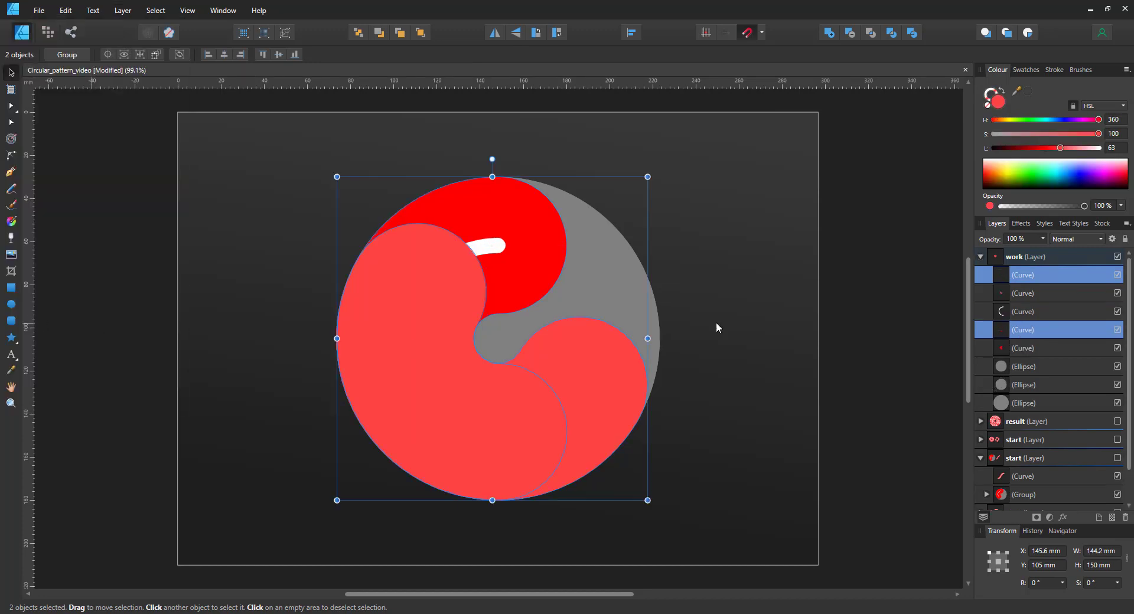
left_click(850, 33)
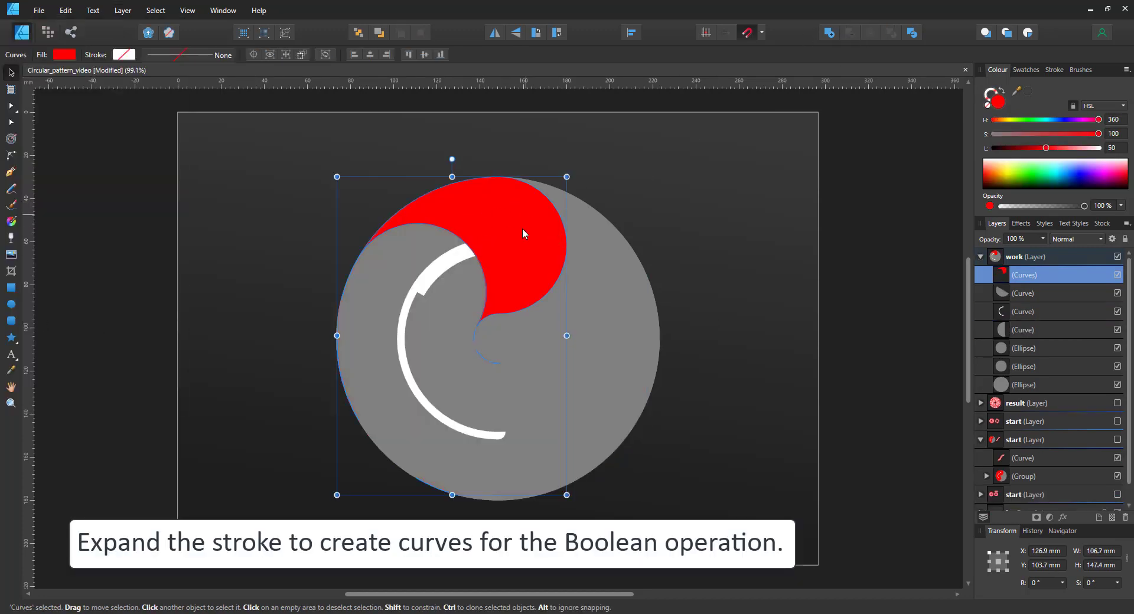
Delete the leftover grey curves and duplicate circles, and nest the white arc inside the red segment
left_click(1021, 311)
left_click_drag(1023, 312, 1025, 272)
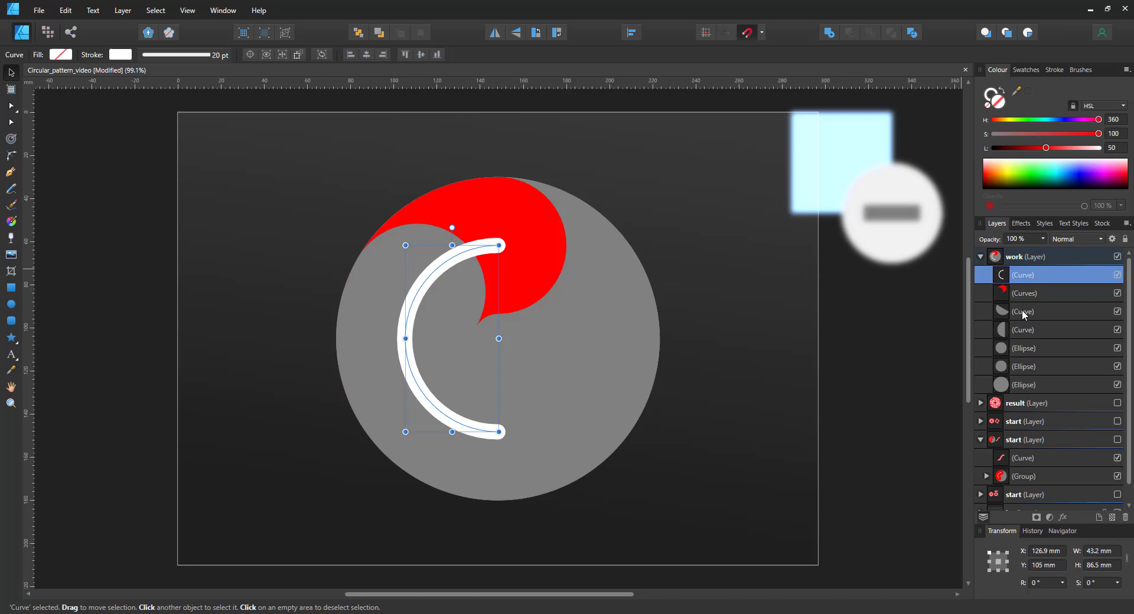
left_click(1023, 314)
left_click(1024, 328, "shift")
left_click(1026, 367, "shift")
key("Delete")
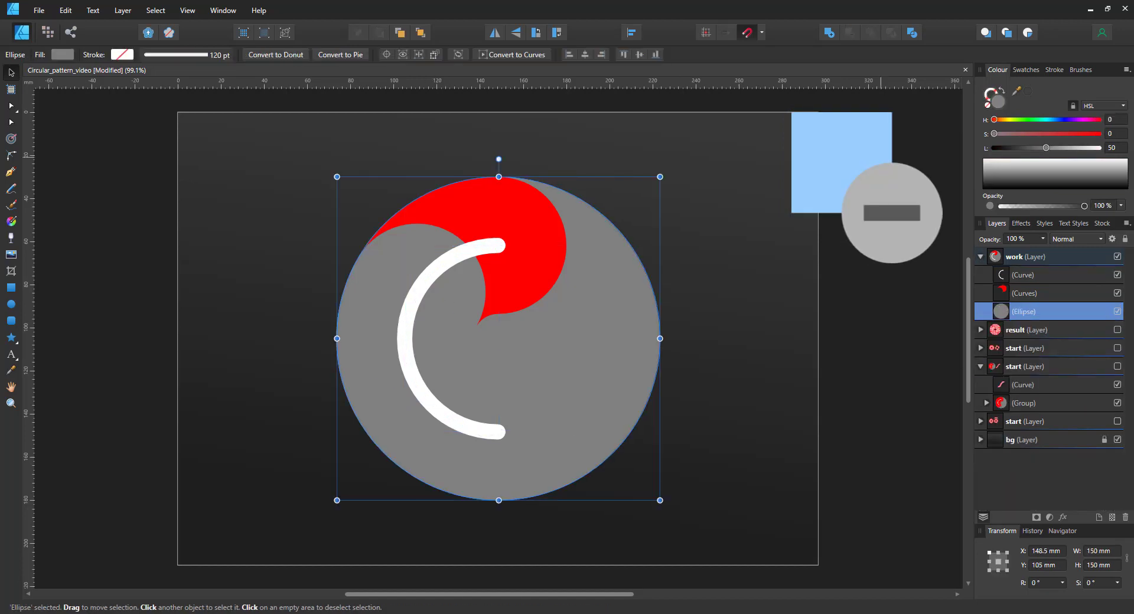
left_click_drag(1023, 275, 1030, 295)
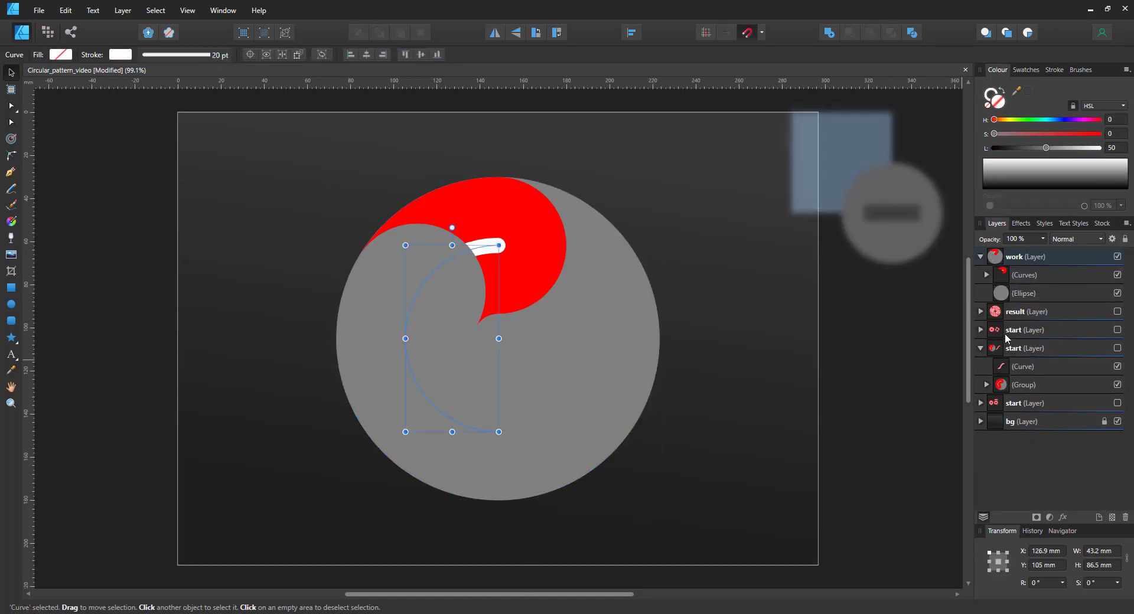
Try pasting the multi-stroke style of the first symbol's curve in the start layer onto the nested white arc, and undo it
left_click(980, 329)
left_click(986, 366)
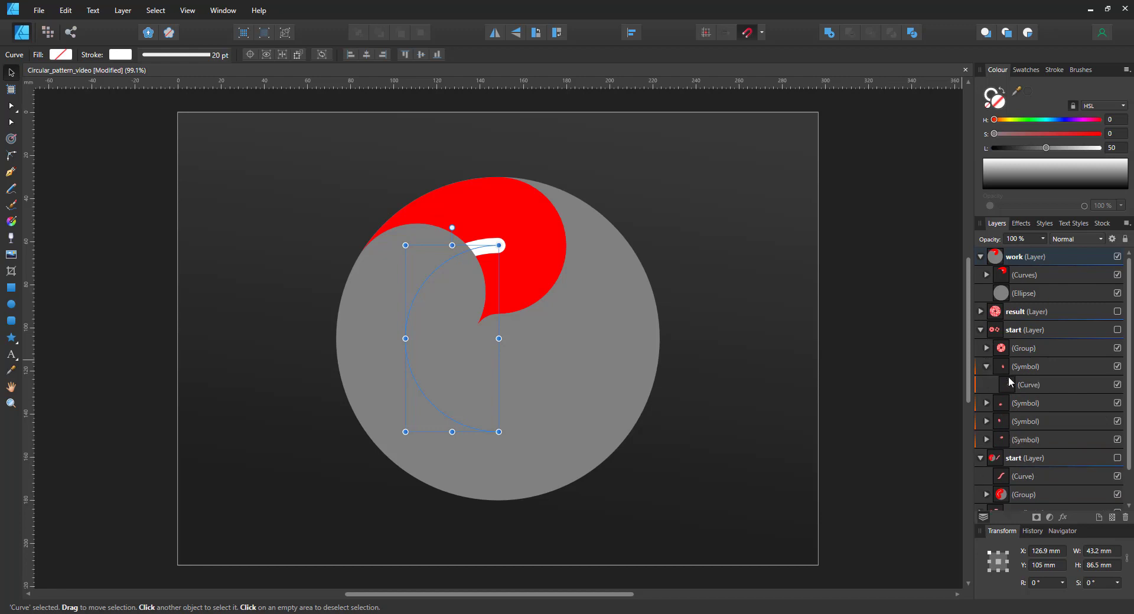
left_click(1009, 384)
left_click(1010, 273)
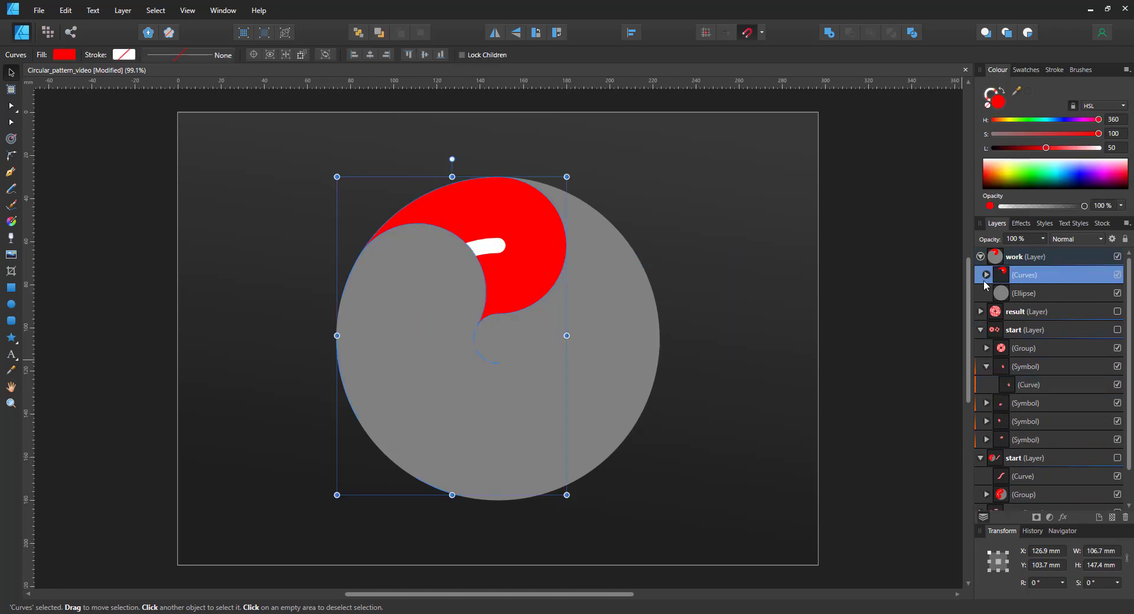
left_click(985, 276)
left_click(1035, 292)
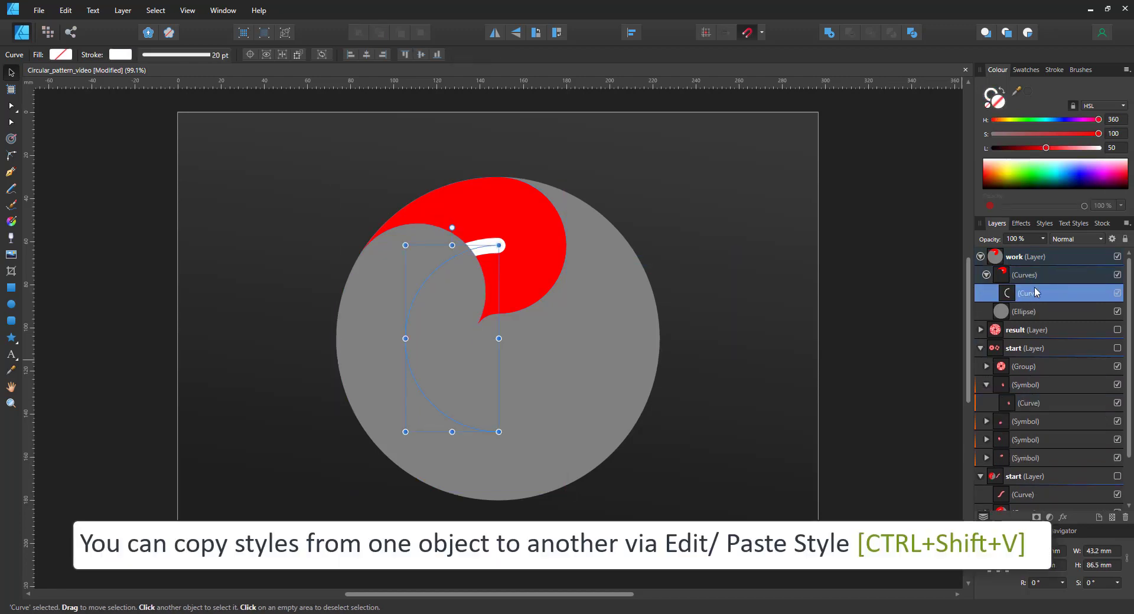
key("ctrl+shift+v")
key("ctrl+z")
Expand the nested white arc's stroke into a curve and paste the copied multi-stroke style onto it
left_click(122, 11)
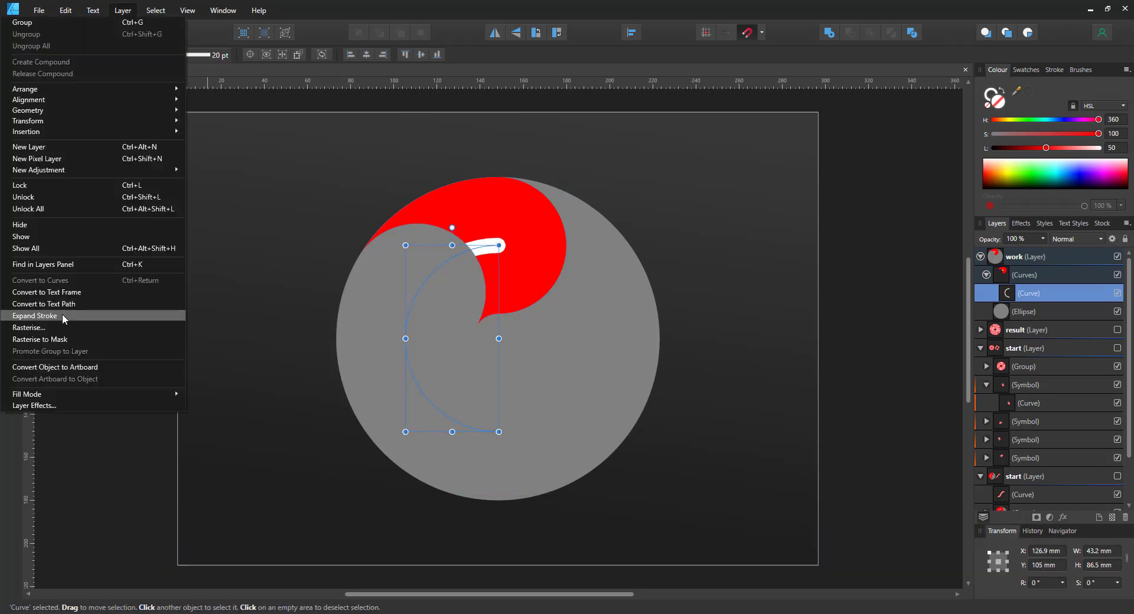
left_click(62, 315)
key("ctrl+shift+v")
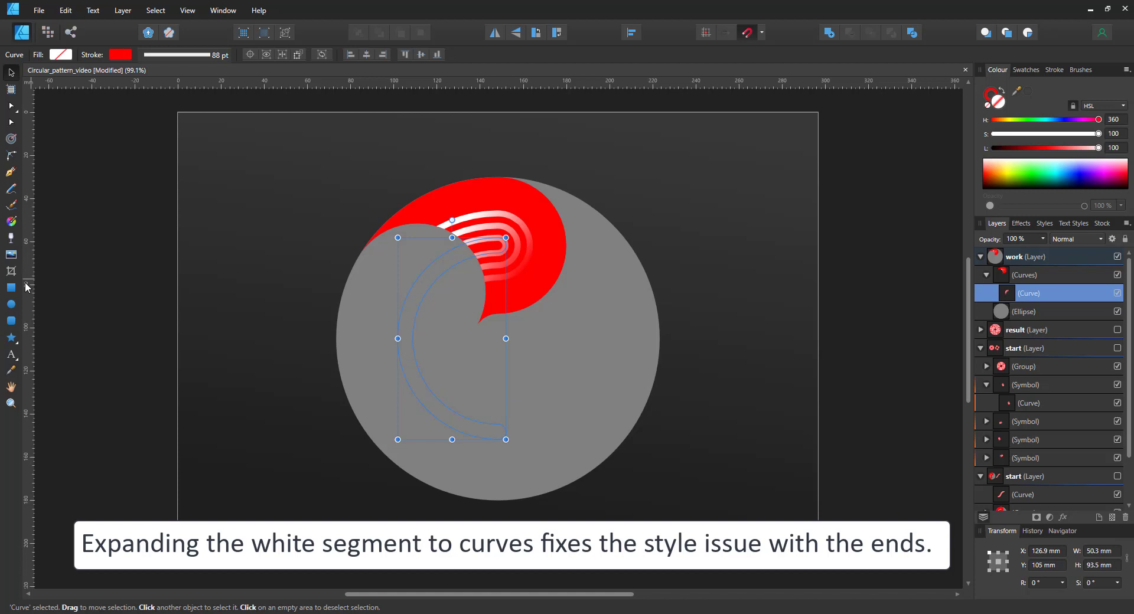
Remove the linear transparency gradient from the nested striped curve by setting its transparency type to None
left_click(10, 237)
left_click(91, 55)
left_click(49, 54)
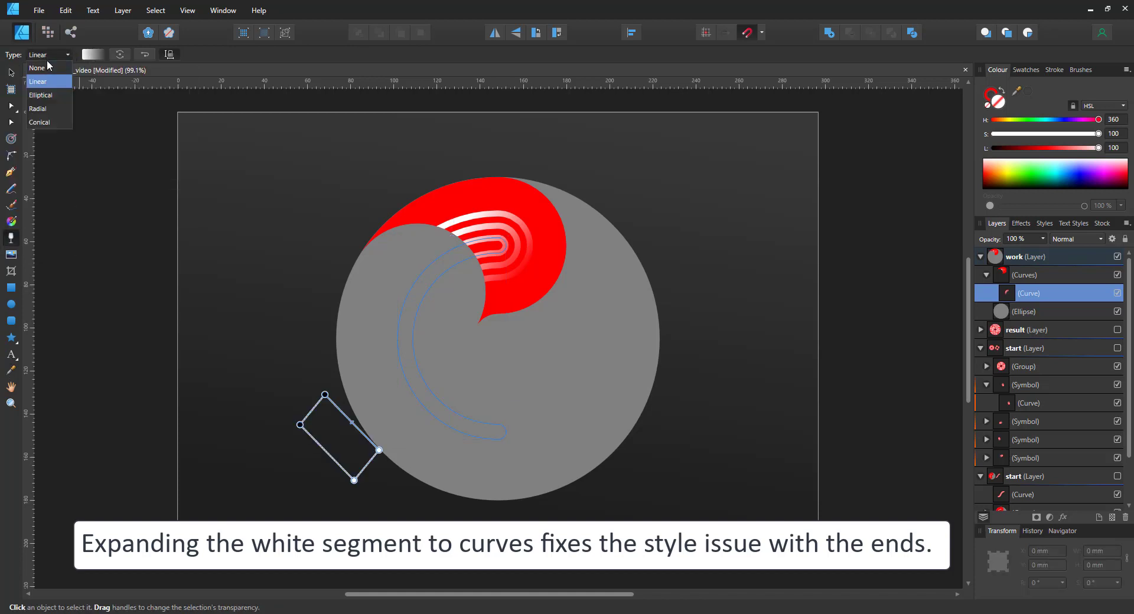
left_click(36, 70)
left_click(11, 72)
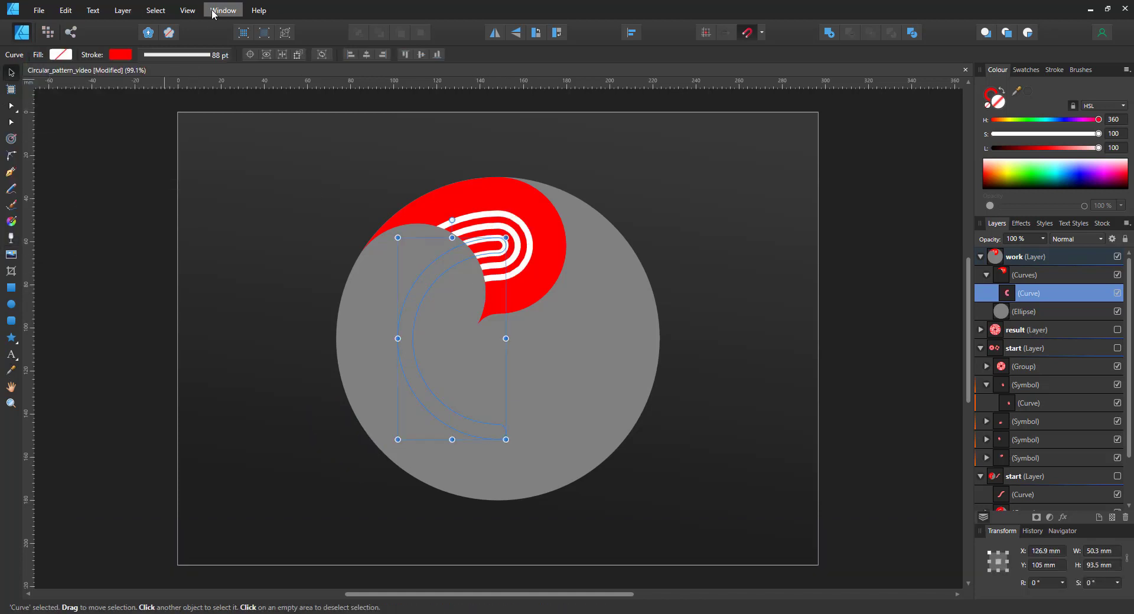
Show the Appearance list of strokes for the nested curve and place it clear of the artwork
left_click(187, 11)
mouse_move(89, 208)
left_click(235, 221)
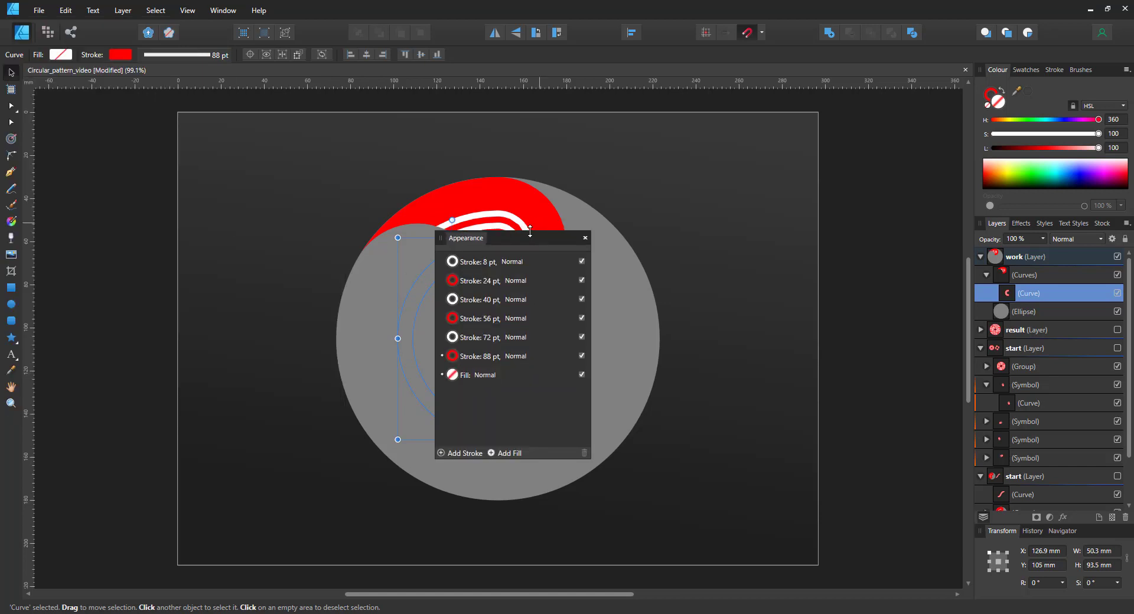
left_click_drag(508, 221, 212, 189)
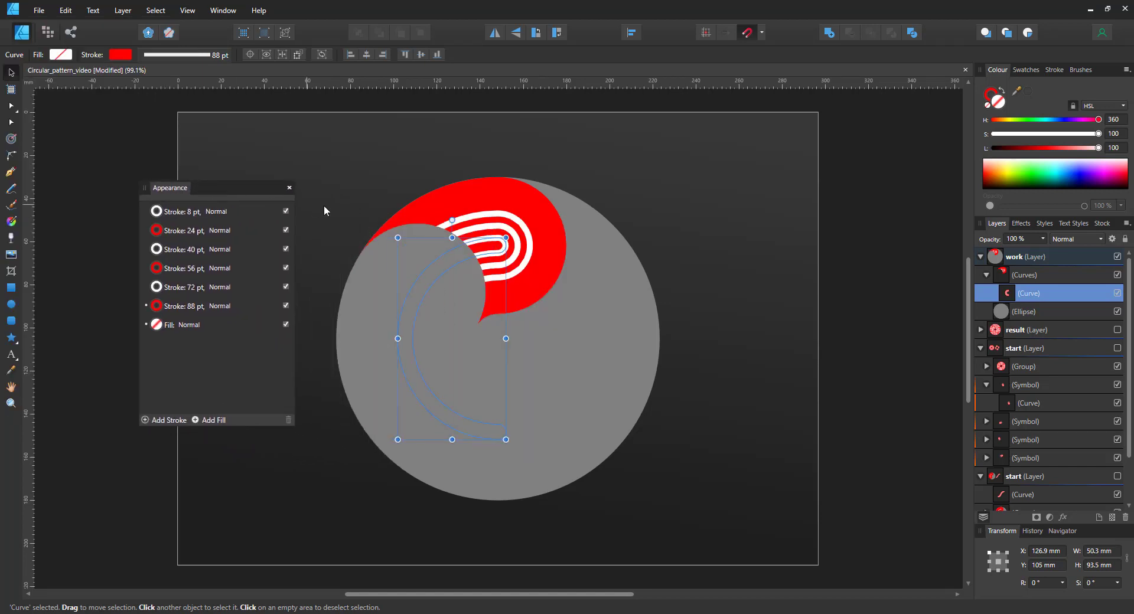
Set the width of the nested curve's 8 pt white stroke to 16 pt and draw the stroke behind the fill
left_click(179, 211)
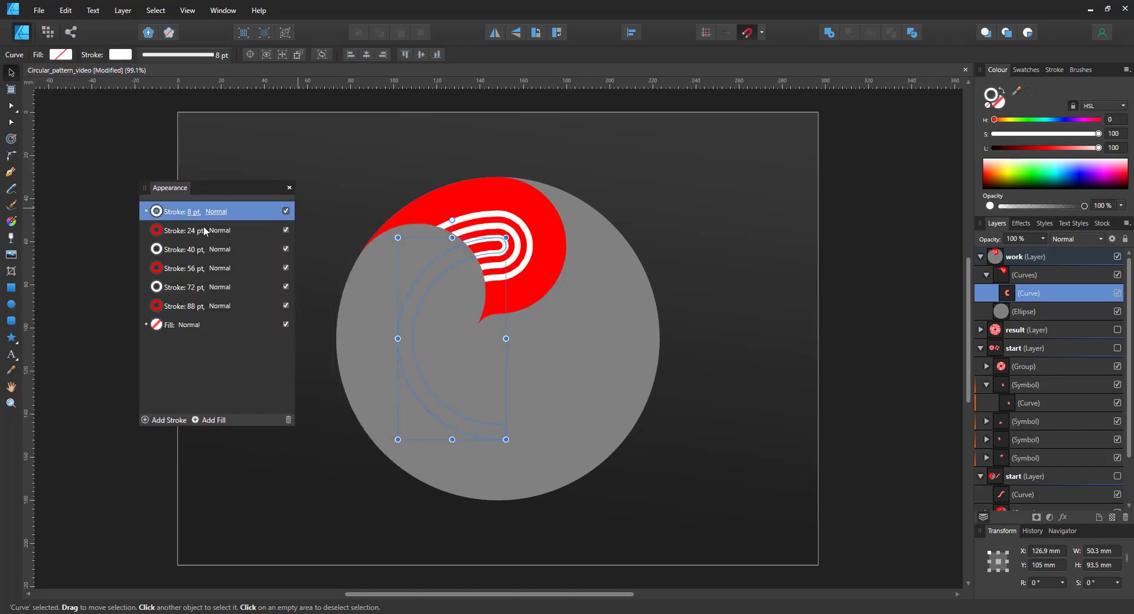
left_click(194, 213)
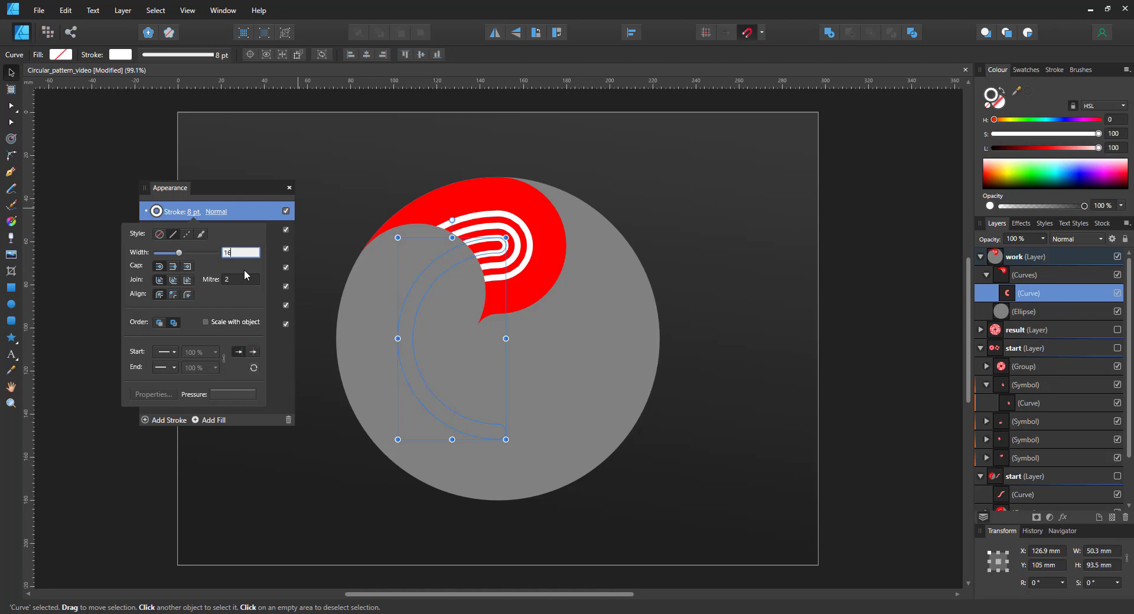
key("Return")
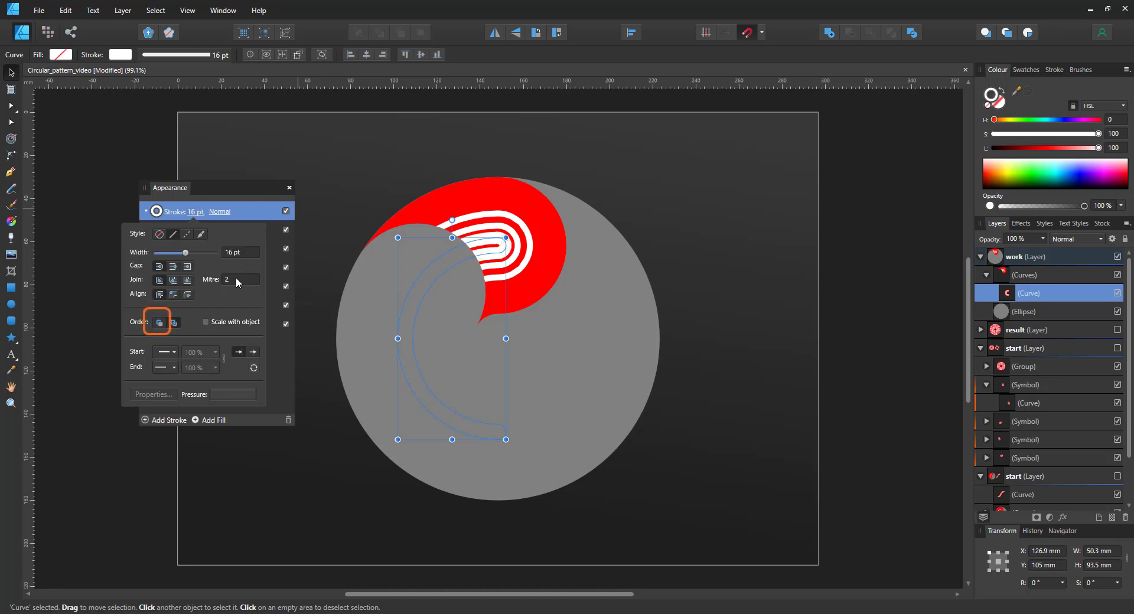
left_click(159, 324)
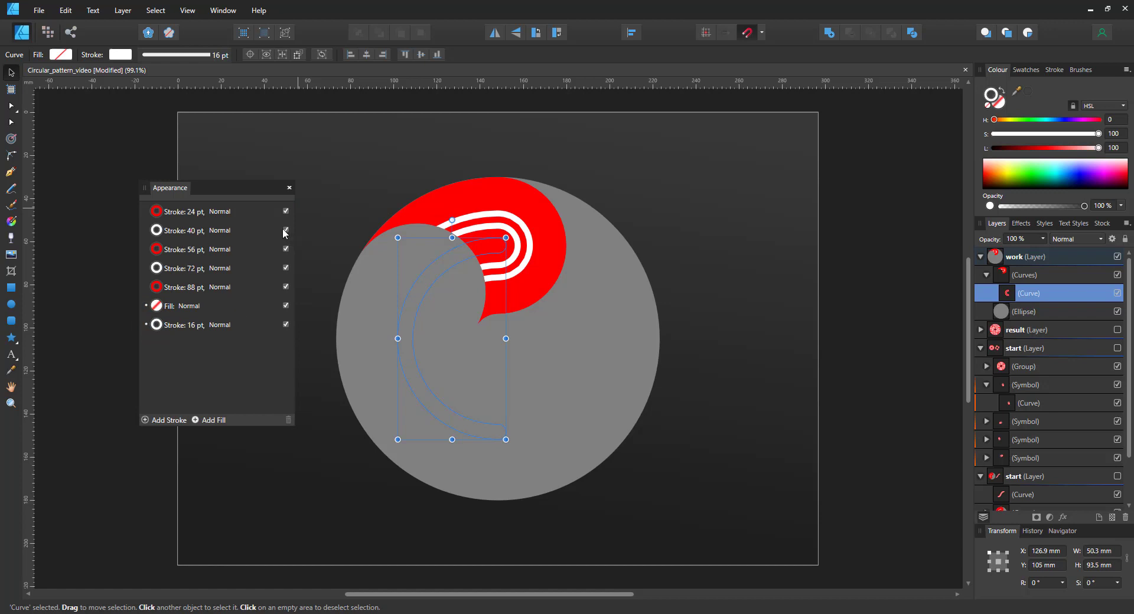
Set the width of the nested curve's 24 pt red stroke to 32 pt and draw it behind the fill
left_click(192, 217)
left_click(192, 217)
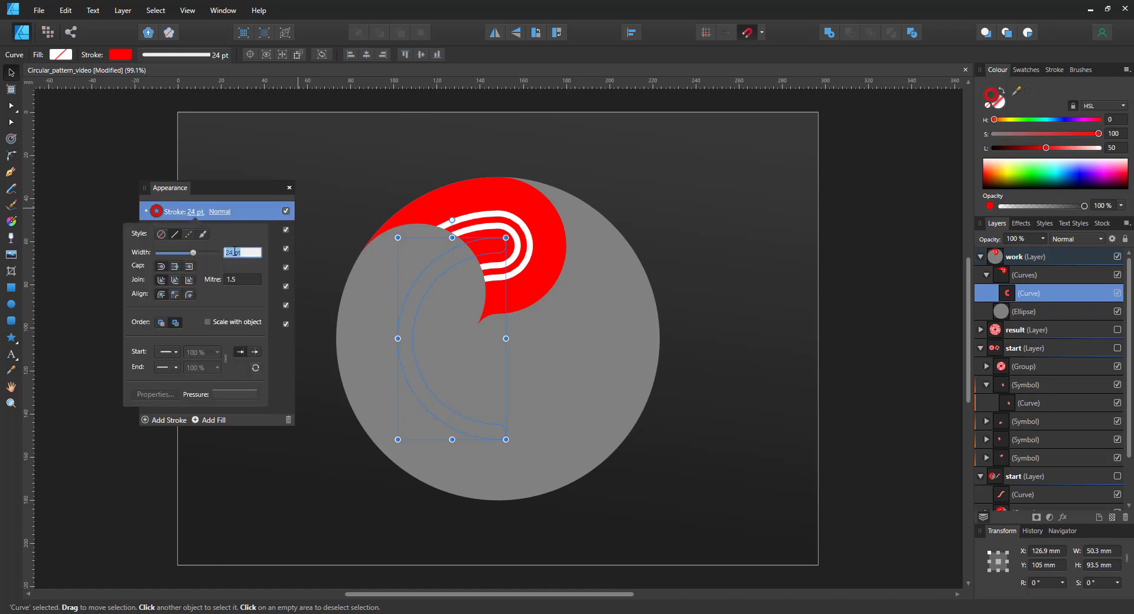
type("32")
key("Return")
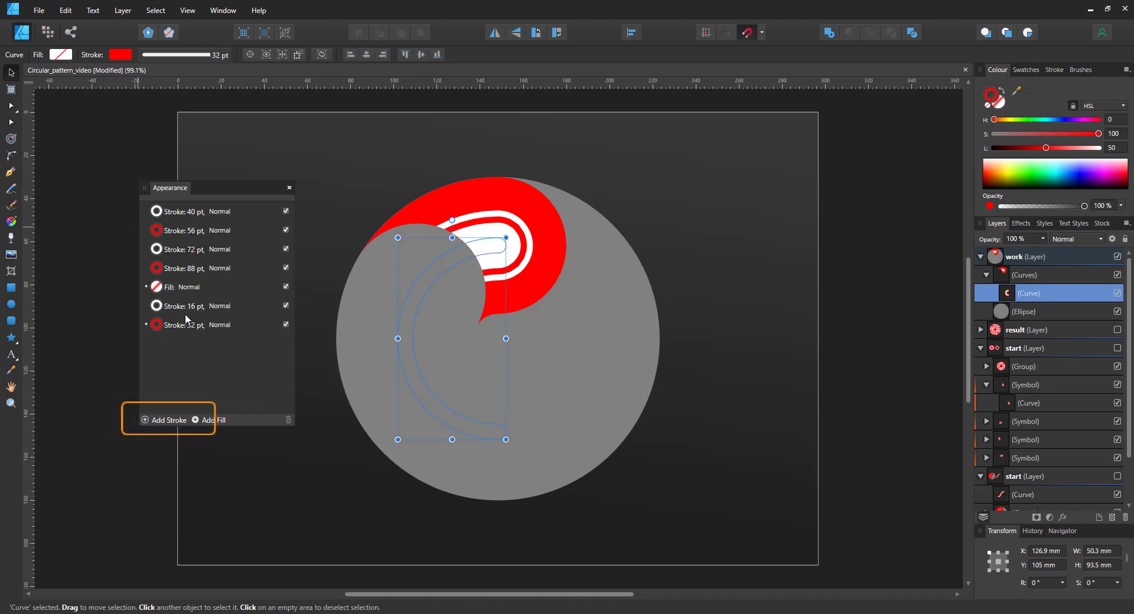
Draw the nested curve's 40, 56, 72 and 88 pt strokes behind the fill
left_click(190, 213)
left_click(189, 214)
left_click(190, 213)
left_click(160, 321)
left_click(190, 214)
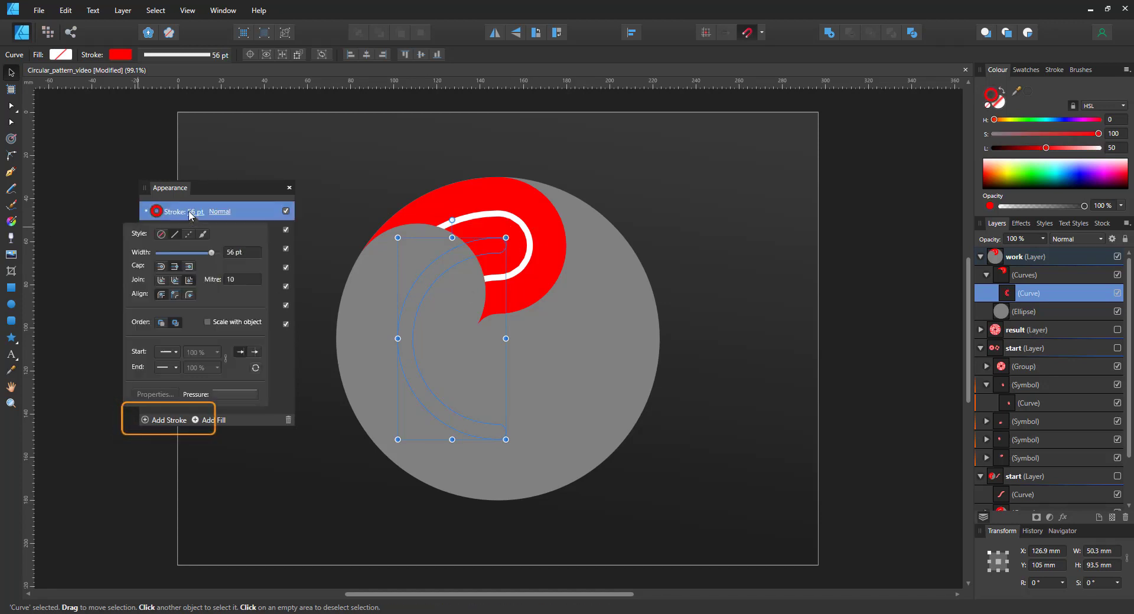
left_click(160, 322)
left_click_drag(190, 213, 160, 322)
left_click_drag(191, 213, 192, 323)
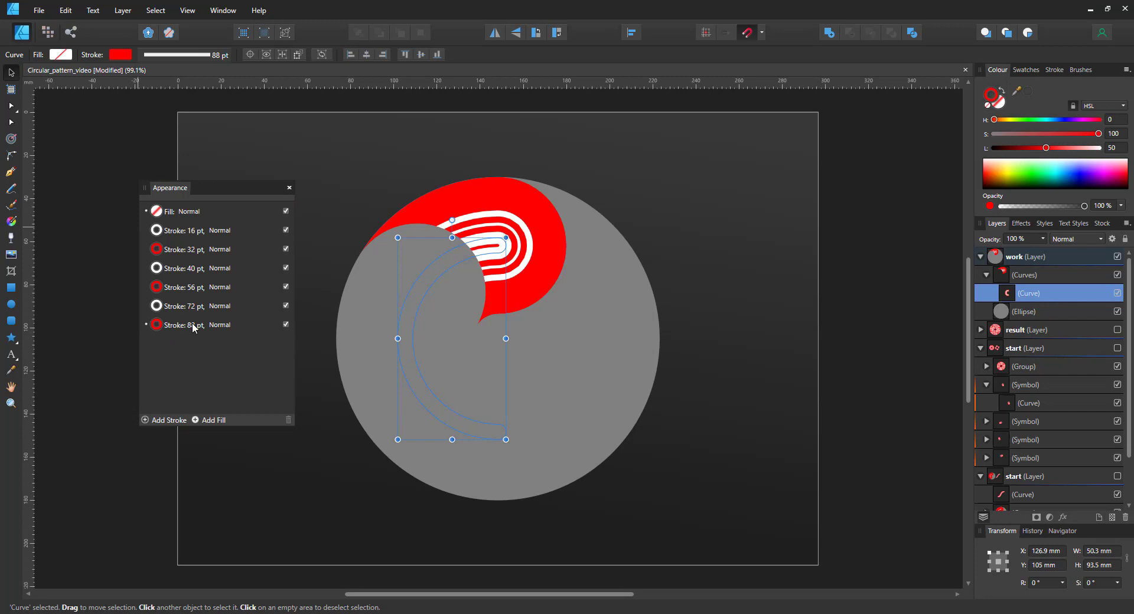
Fill the nested curve with red sampled from the artwork
left_click(195, 229)
left_click(196, 231)
left_click(1000, 104)
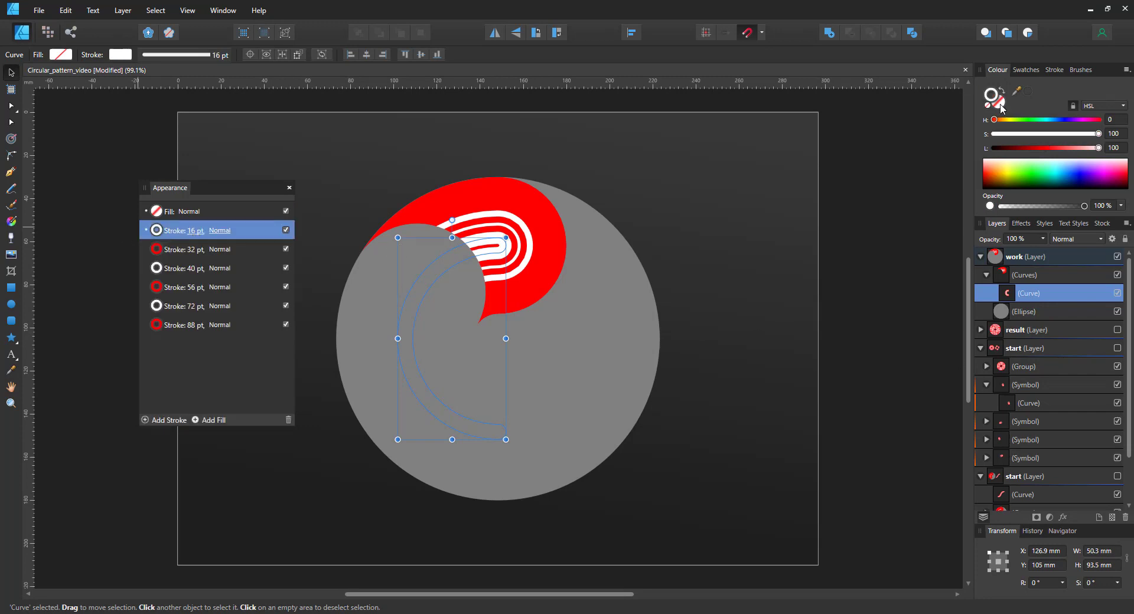
left_click(1042, 148)
left_click_drag(1015, 92, 517, 192)
left_click(1027, 91)
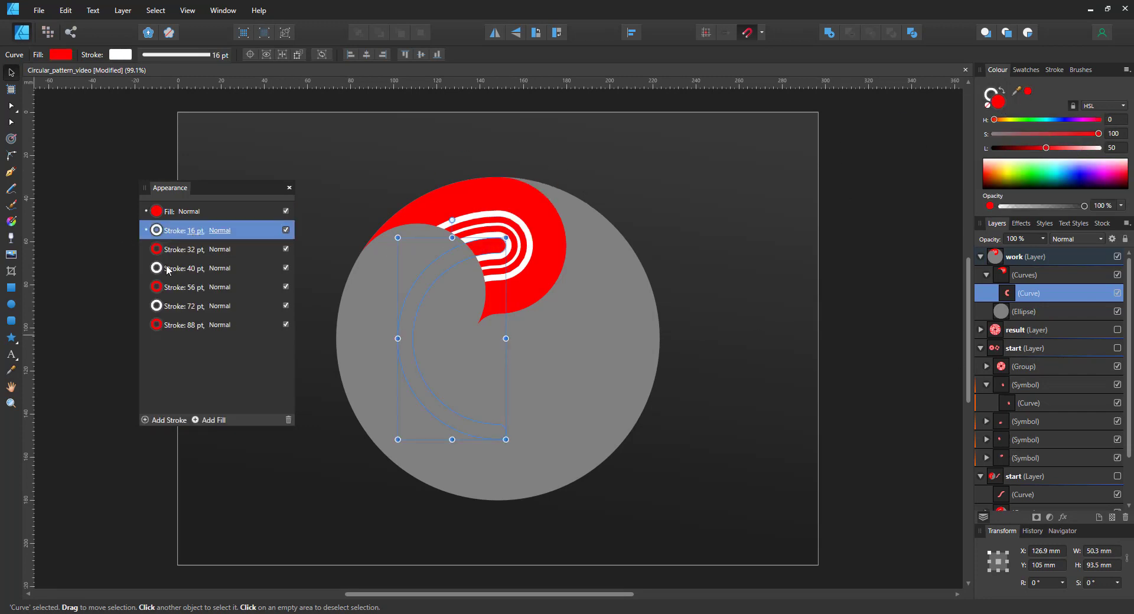
Set the width of the 16 pt white stroke to 30 pt
left_click(196, 231)
left_click(242, 271)
type("20")
key("Return")
left_click(236, 271)
type("30")
key("Return")
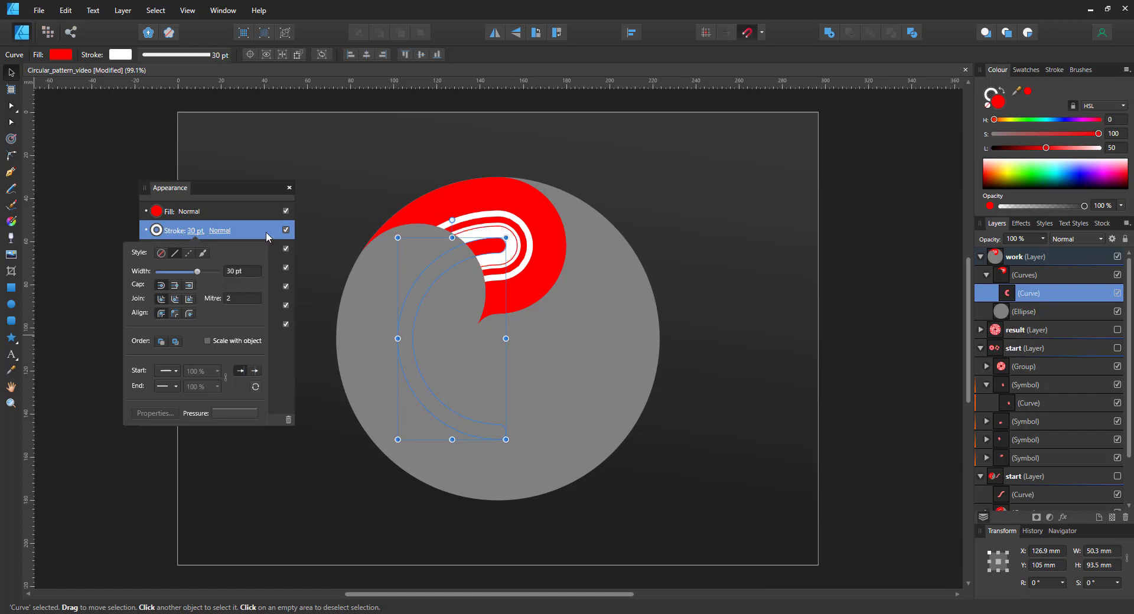
Set the 32 pt red stroke's width to 50 pt and the 40 pt white stroke's width to 70 pt
left_click(266, 231)
left_click(196, 250)
left_click(236, 290)
type("50")
key("Return")
left_click(219, 248)
left_click(194, 269)
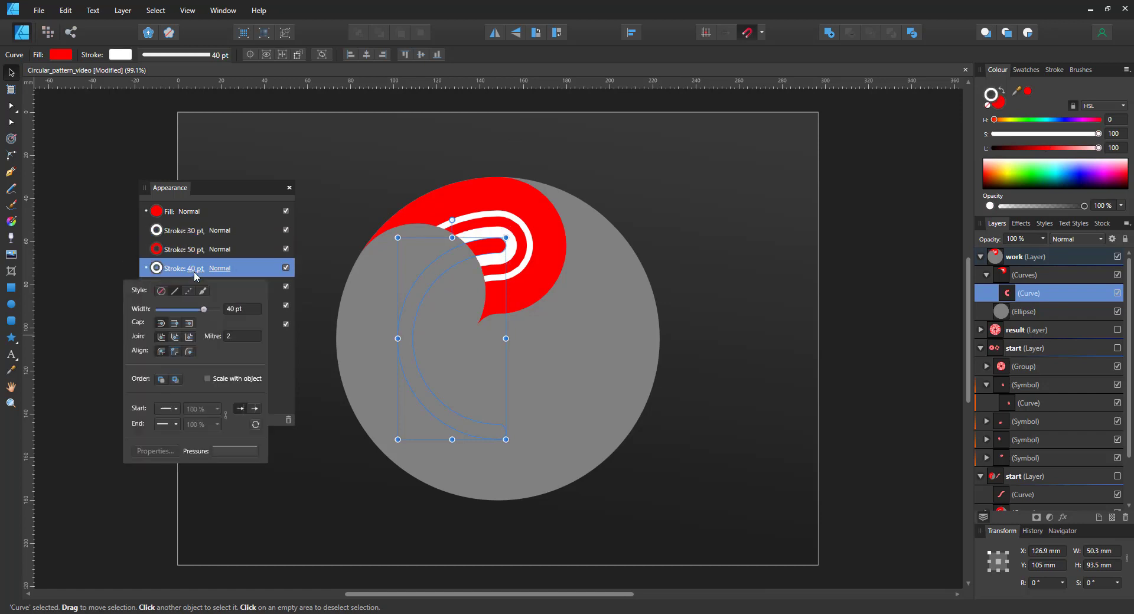
type("70")
key("Return")
Set the widths of the three outermost strokes to 90, 110 and 130 pt, from the inside out
left_click(195, 288)
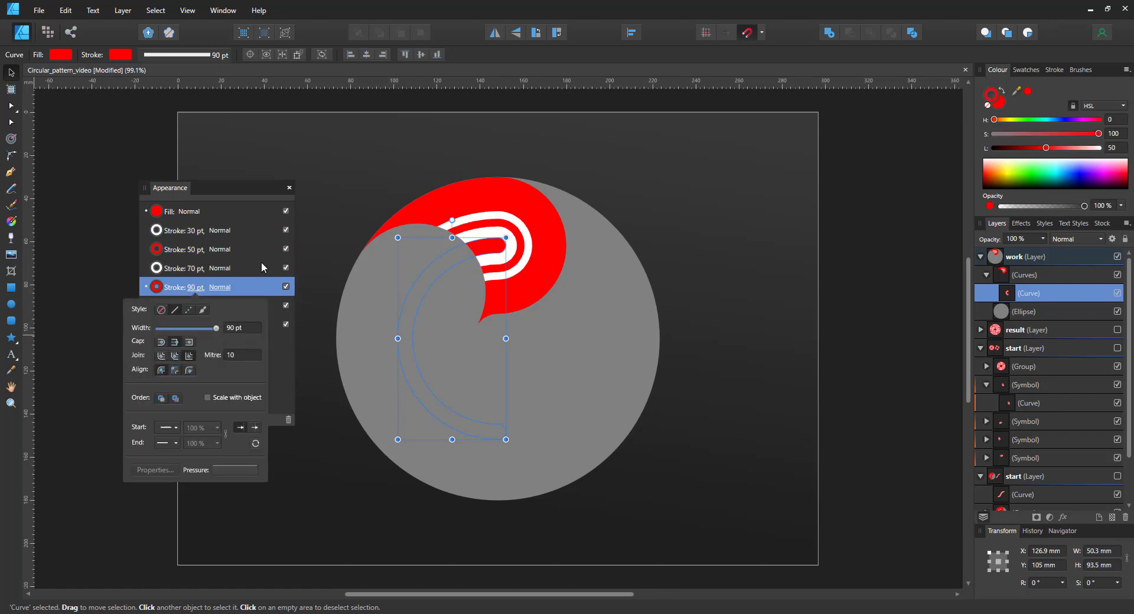
left_click(261, 263)
left_click(192, 307)
left_click(235, 346)
type("110")
key("Return")
left_click(254, 287)
left_click(190, 325)
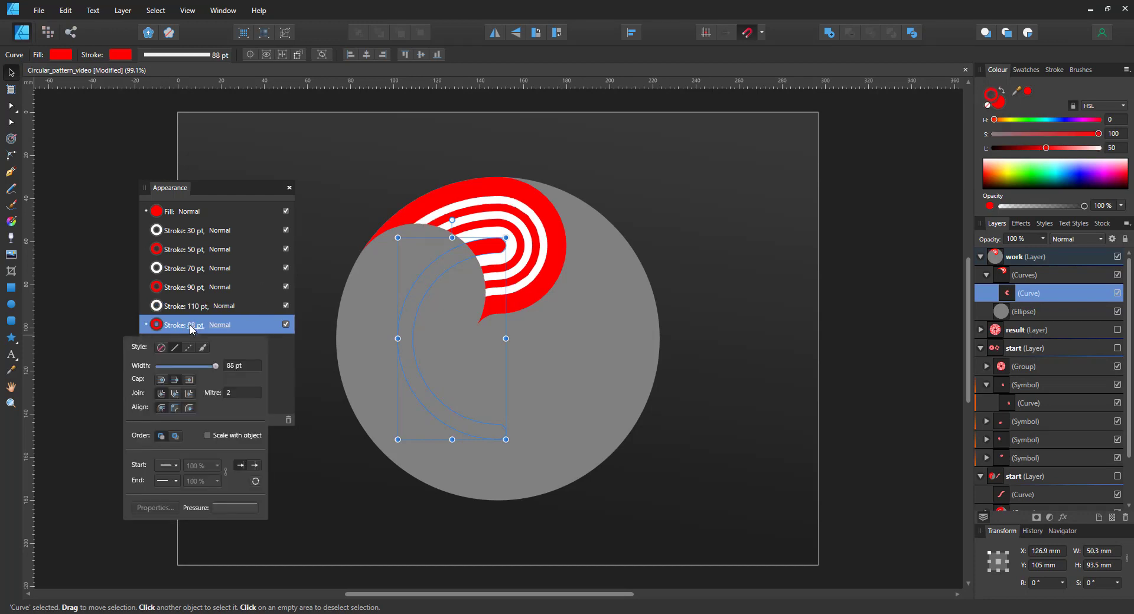
type("130")
key("Return")
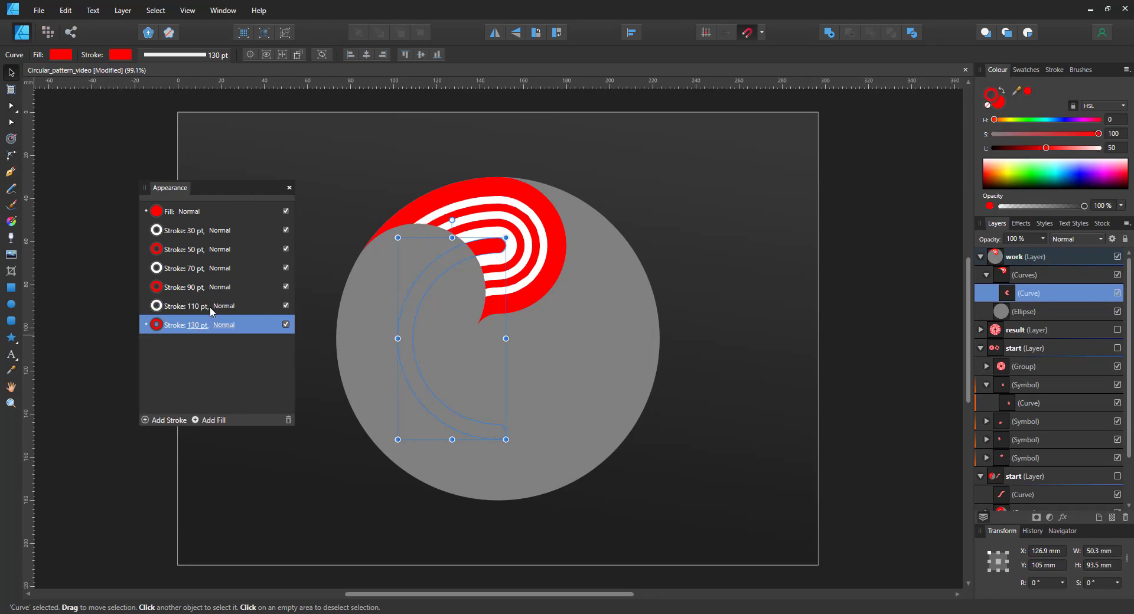
Widen the 50 pt red stroke to 60 pt and the 70 pt white stroke to 90 pt
left_click(195, 249)
type("60")
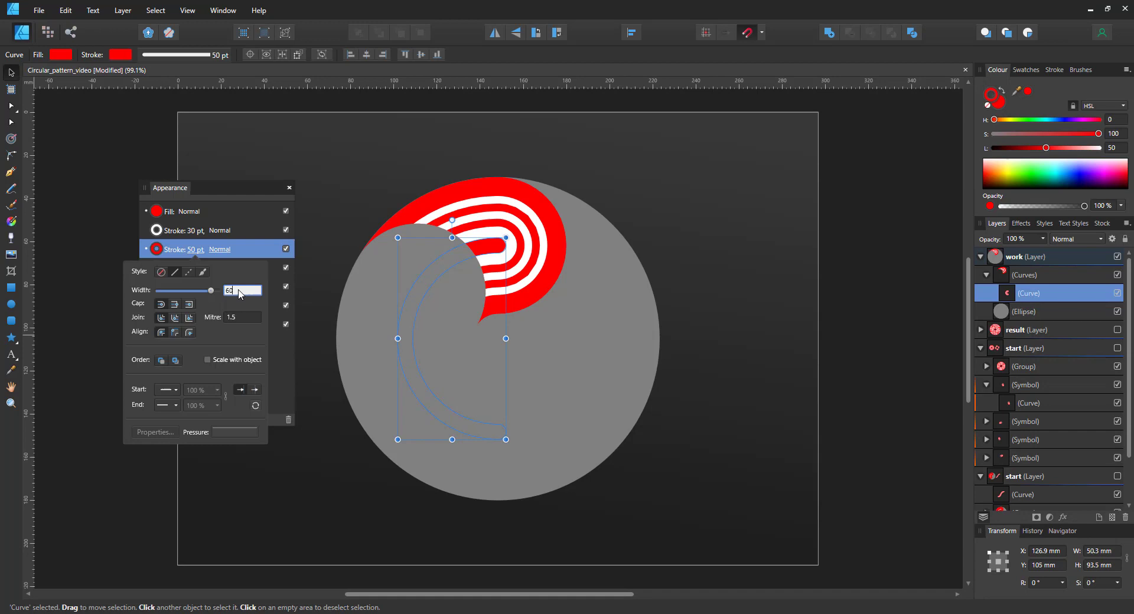
key("Return")
left_click(261, 245)
left_click(193, 268)
left_click(233, 311)
type("90")
key("Return")
left_click(260, 265)
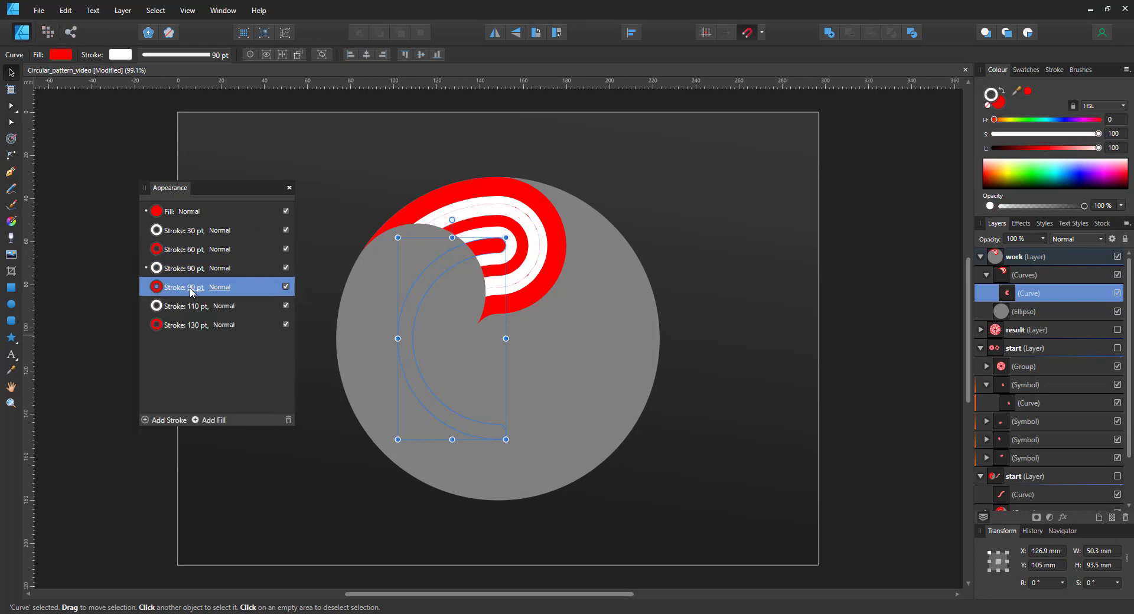
Widen the three outermost strokes to 120 pt red, 150 pt white and 180 pt red
left_click(191, 287)
type("120")
key("Return")
left_click(190, 306)
type("150")
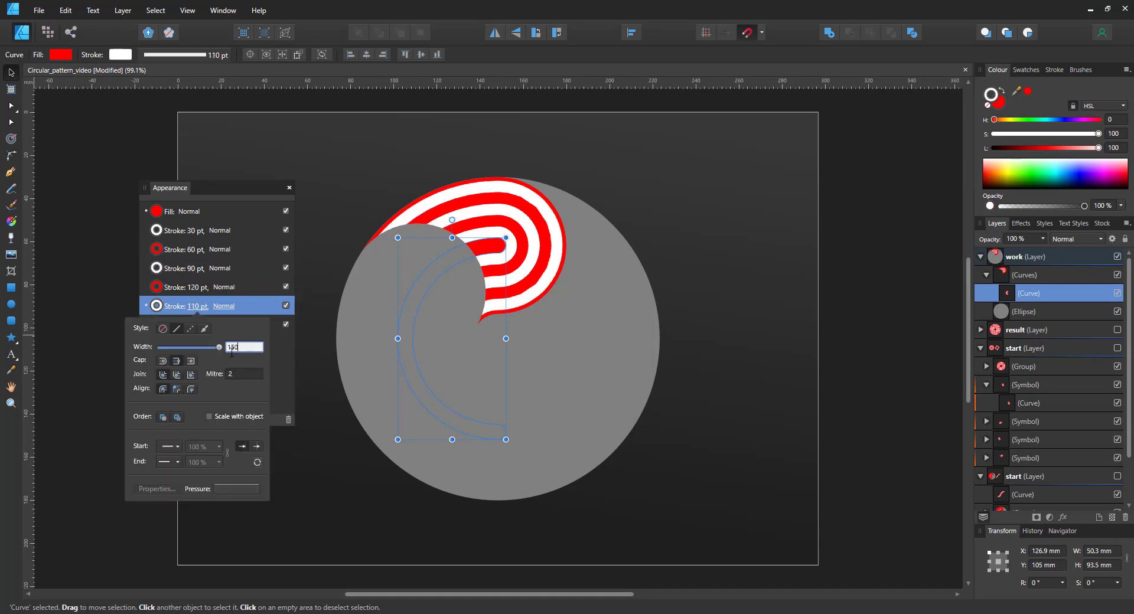
key("Return")
left_click(197, 326)
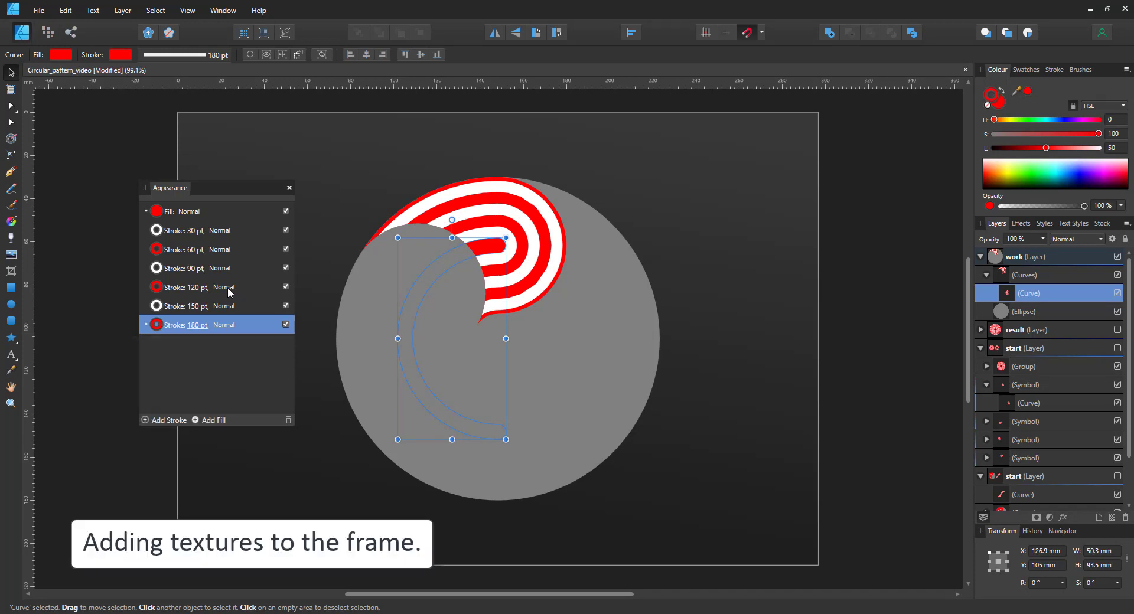
Inset the nested curve with the Contour tool to a radius of about -1.4 mm
left_click(16, 141)
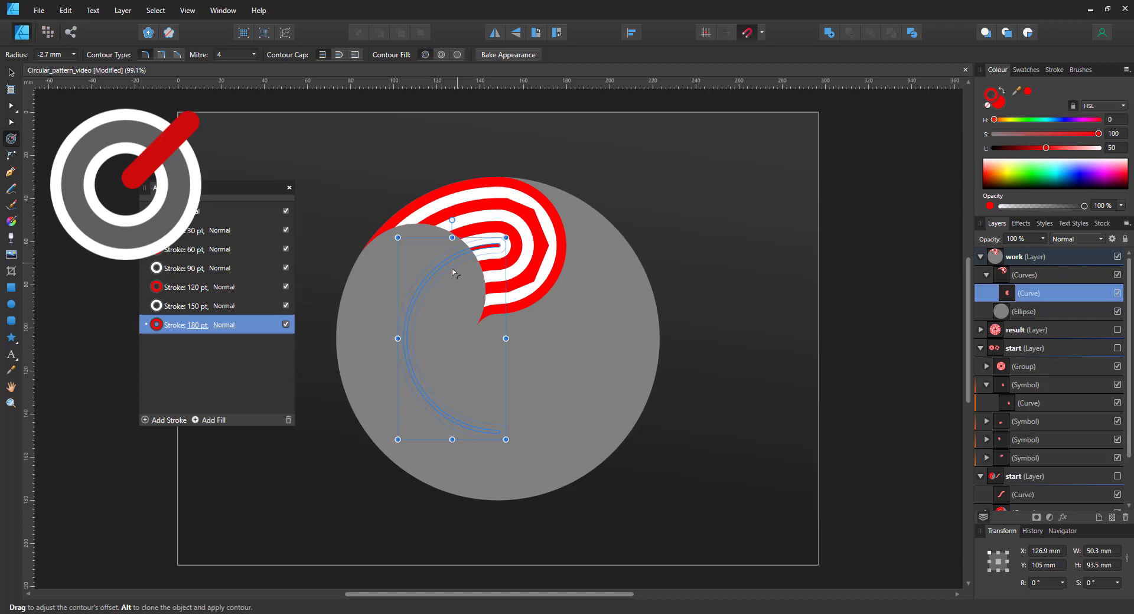
left_click_drag(474, 255, 494, 255)
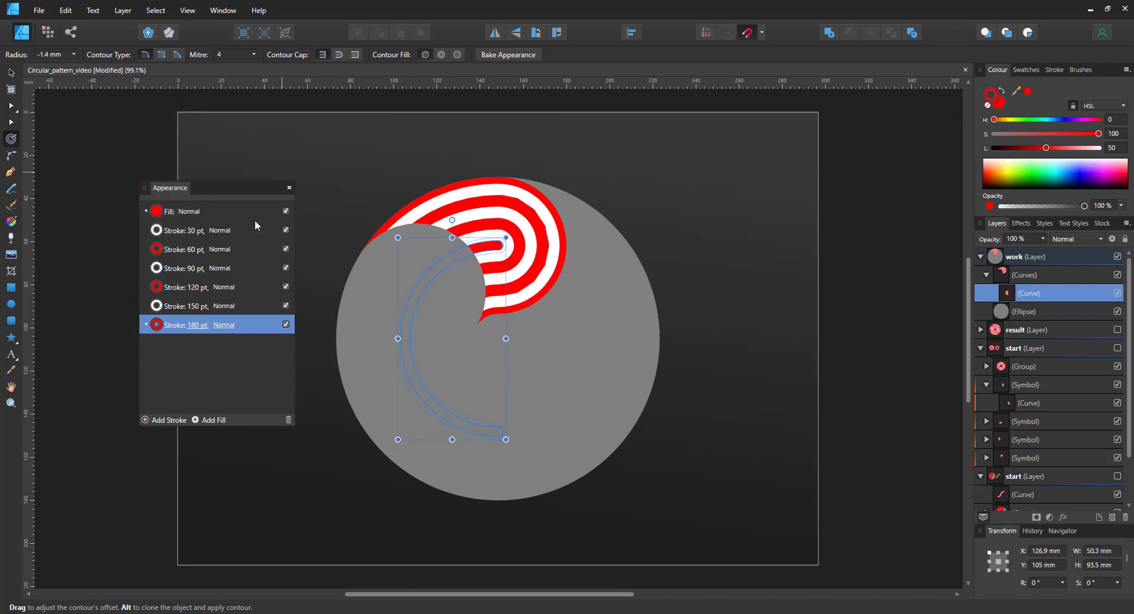
left_click(11, 74)
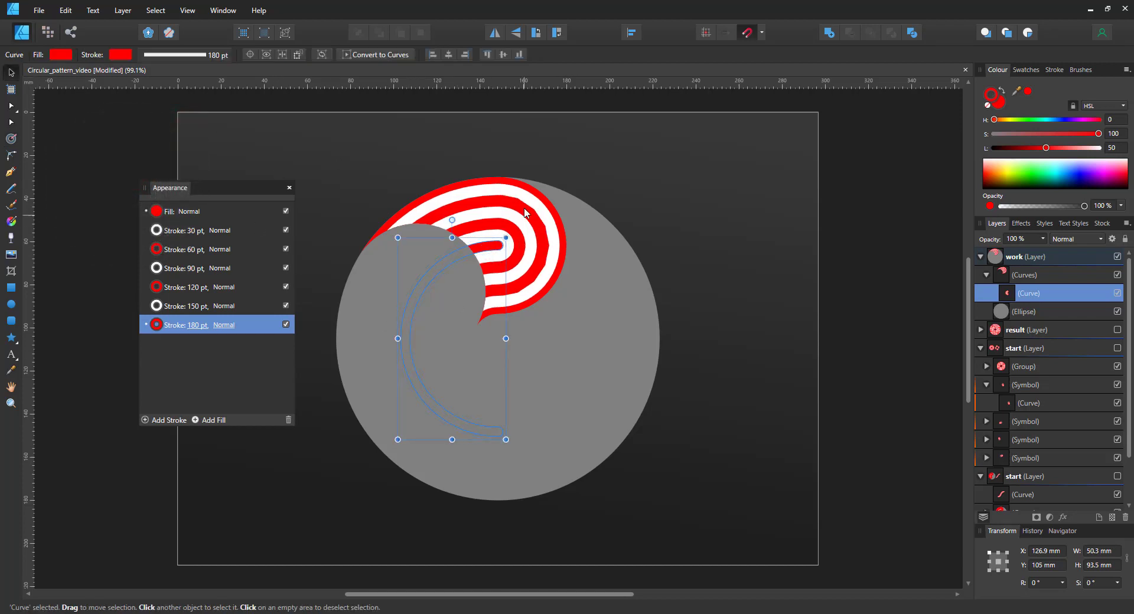
Create a symbol from the parent curves containing the nested stripes, and put the Appearance list away
left_click(1026, 274)
left_click(155, 10)
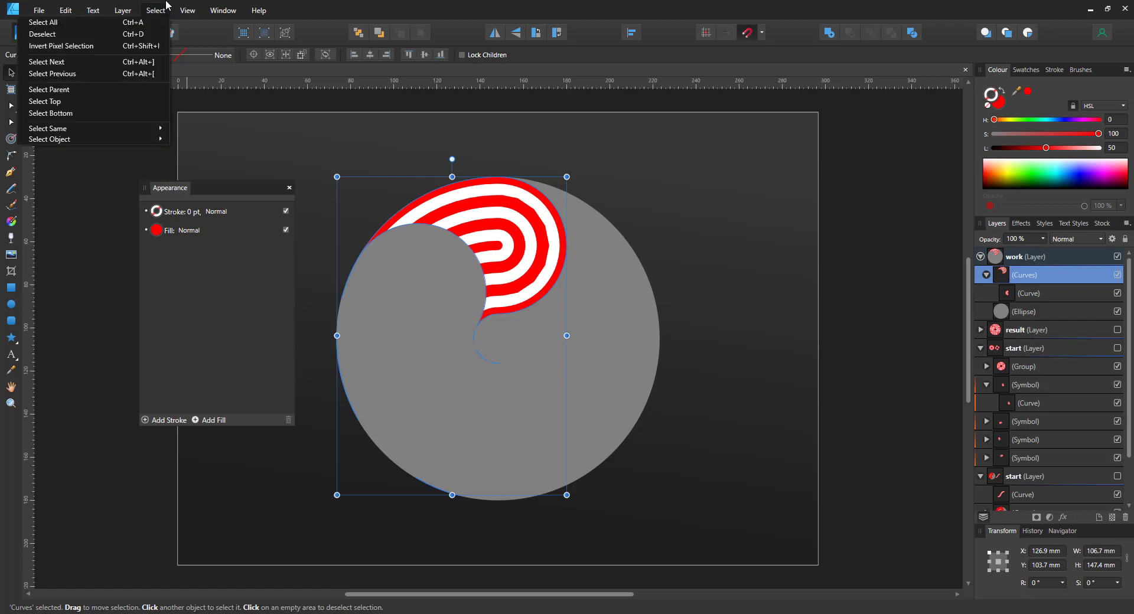
left_click(188, 10)
mouse_move(118, 208)
left_click(247, 434)
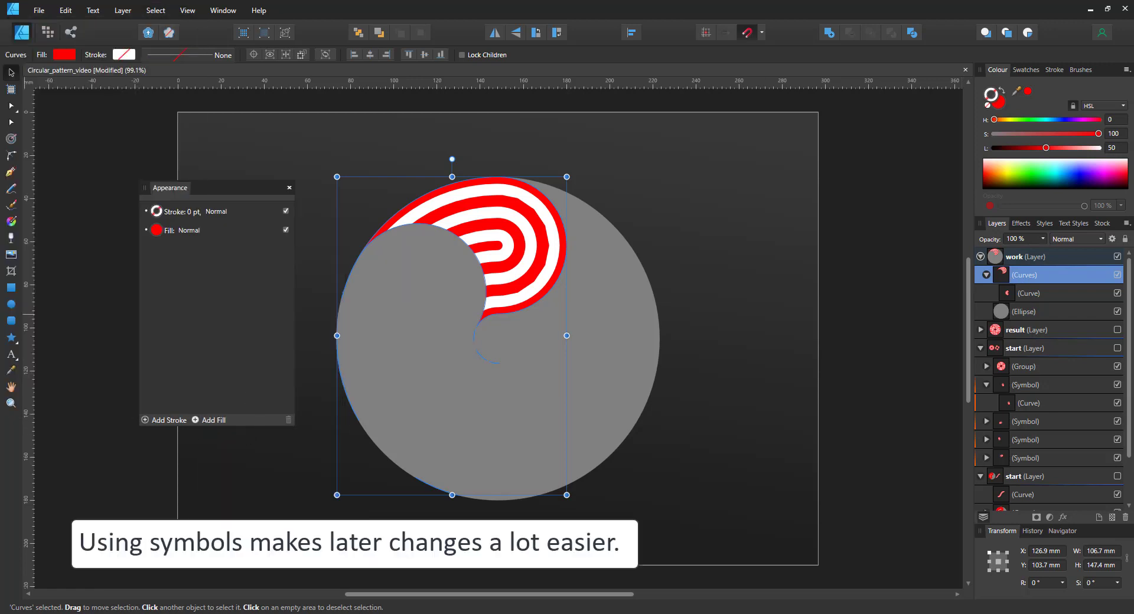
left_click(162, 204)
left_click(289, 188)
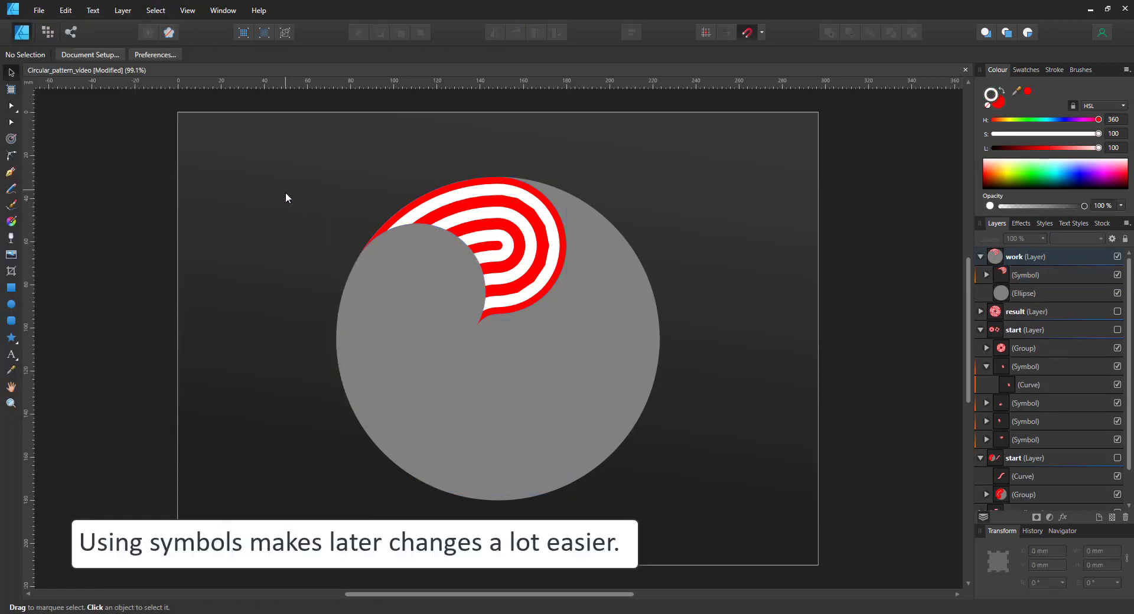
Remove the grey fill from the 150 mm background circle
left_click(1037, 281)
left_click(1028, 294)
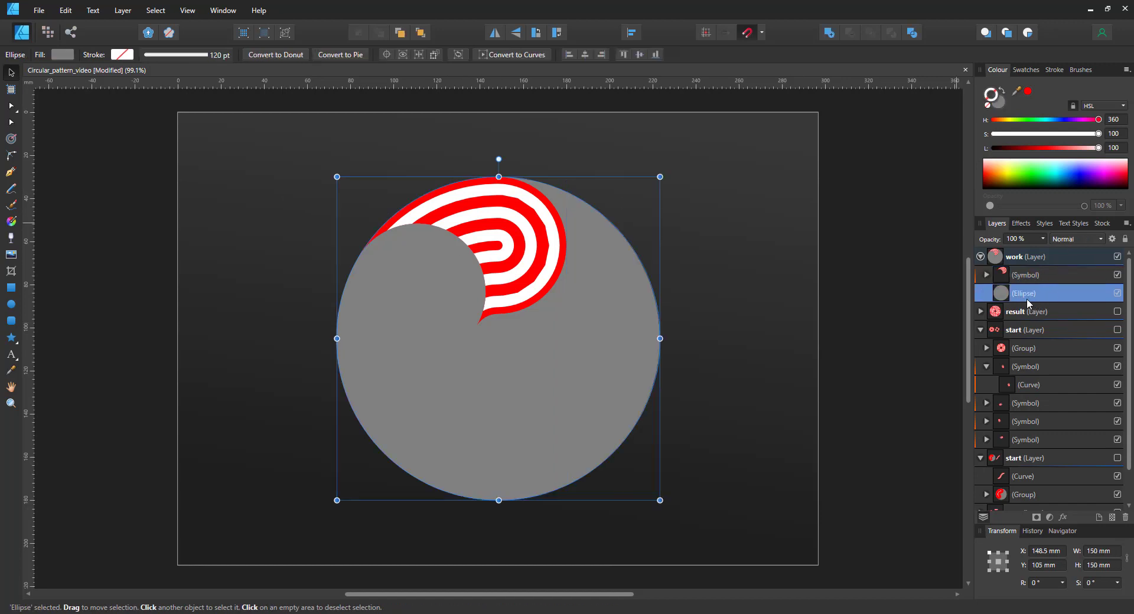
left_click(999, 103)
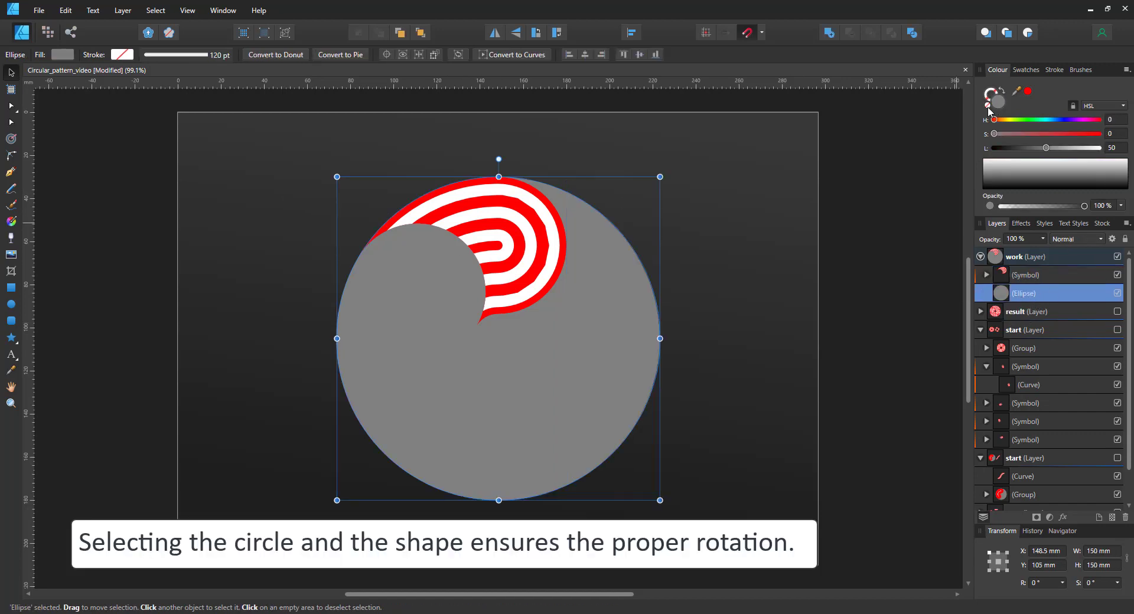
left_click(987, 106)
Duplicate the striped symbol together with the circle and rotate the copies by 60°
left_click(1031, 276)
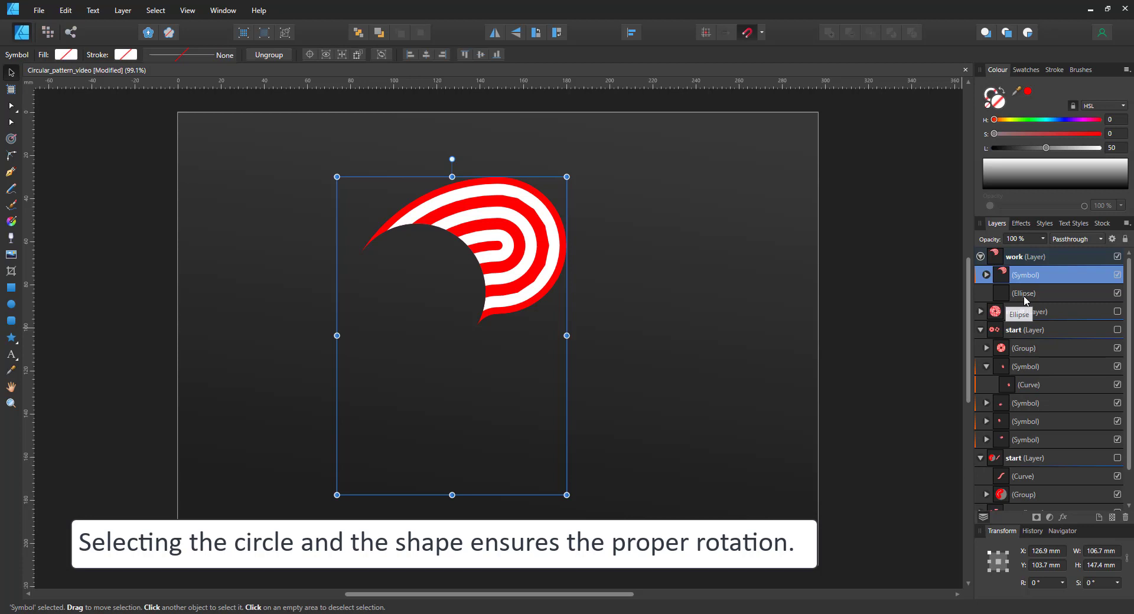
left_click(1023, 297, "ctrl")
key("ctrl+j")
left_click_drag(1044, 583, 1027, 582)
type("60")
key("Return")
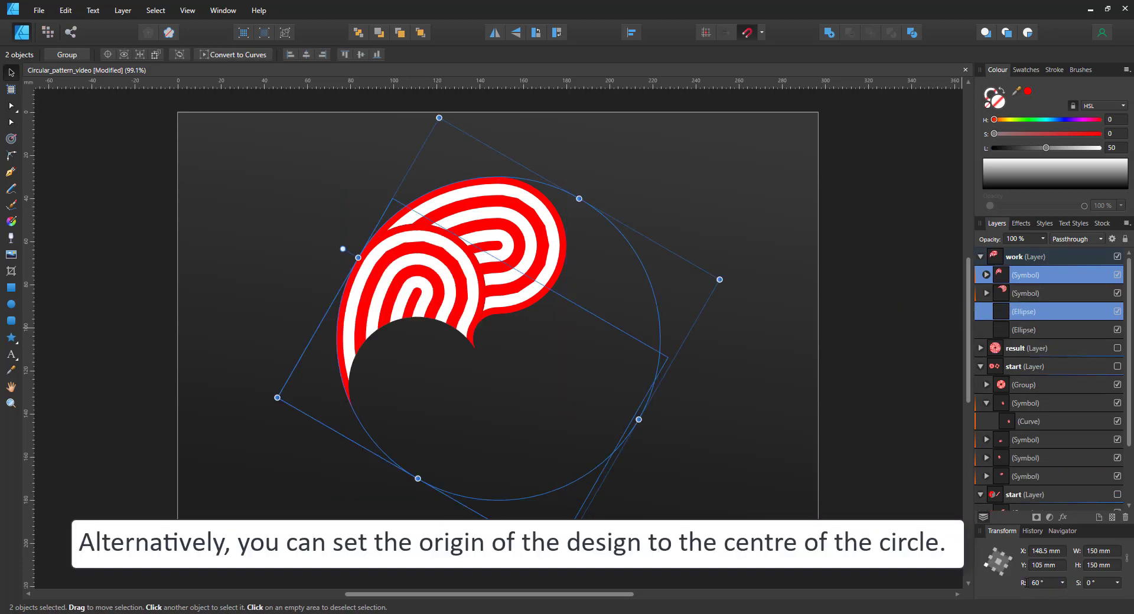
Repeat the rotated duplication four more times to complete the ring of six striped segments
key("ctrl+j")
key("ctrl+j")
key("ctrl+j")
key("ctrl+j")
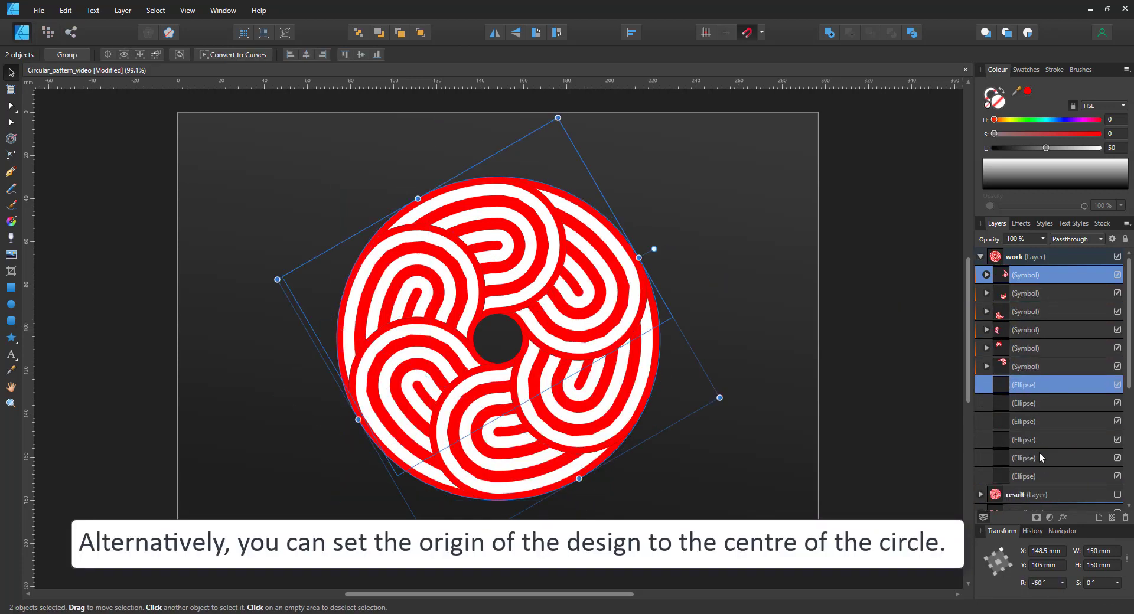
Delete the five surplus ellipse copies, keeping one ellipse in the work layer, and deselect everything
left_click(1039, 454, "shift")
left_click(1038, 454)
left_click(1024, 391, "shift")
key("Delete")
left_click(672, 256)
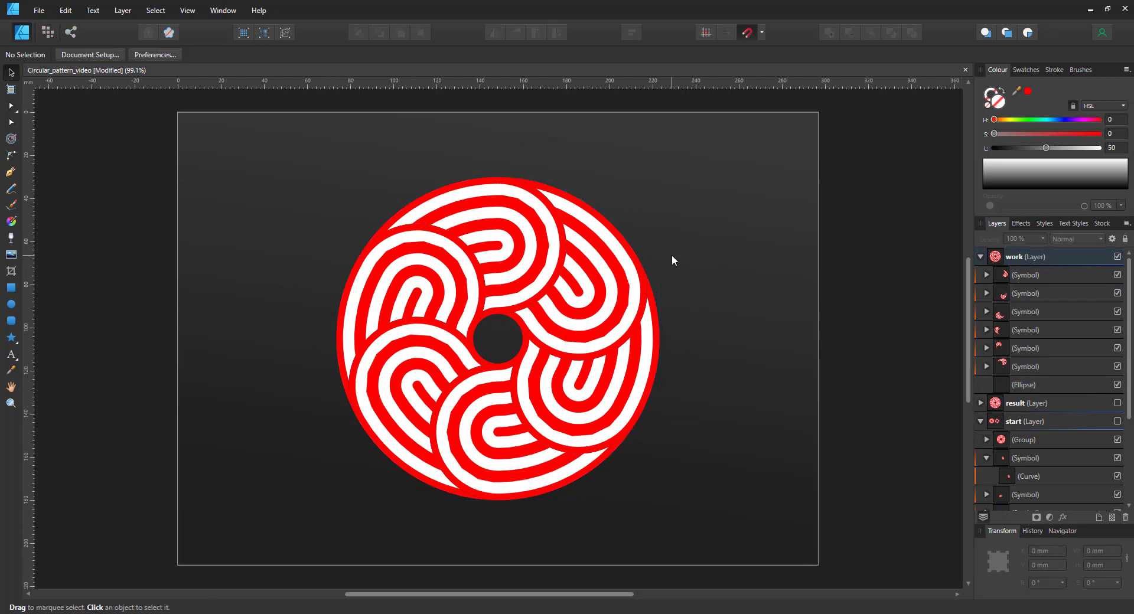
Change the fill of the striped curve nested in the topmost symbol to blue with hue 234
left_click(1026, 277)
left_click(986, 275)
left_click(1030, 293)
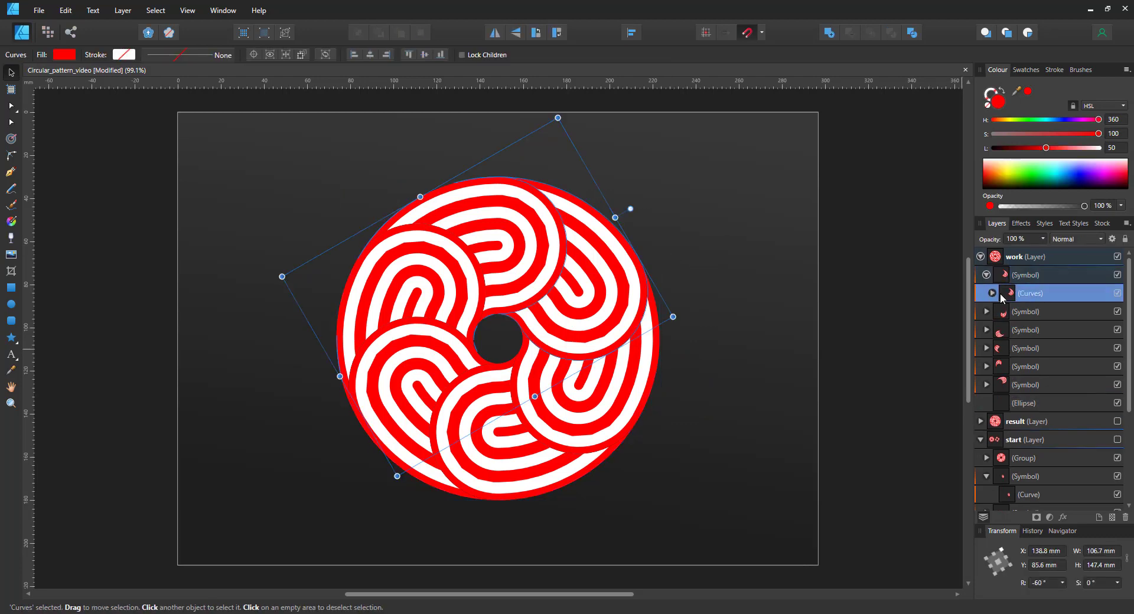
left_click(992, 293)
left_click(1034, 311)
left_click(1062, 120)
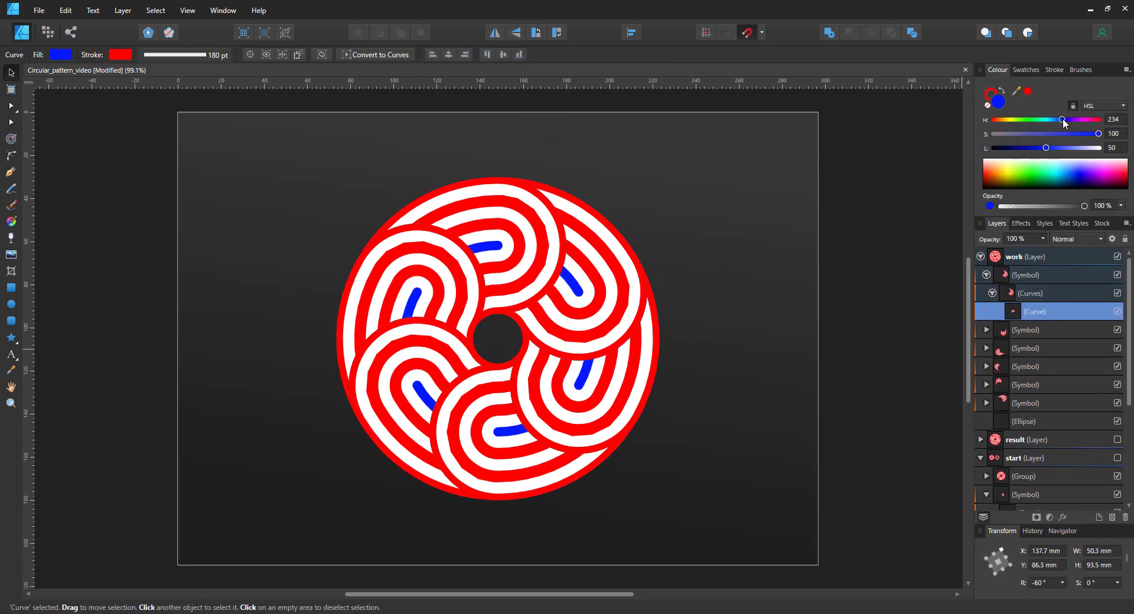
Change the nested curve's 180 pt outer stroke to blue with hue 234 and sample that blue for reuse
left_click(986, 93)
left_click(1063, 120)
left_click_drag(1016, 91, 999, 104)
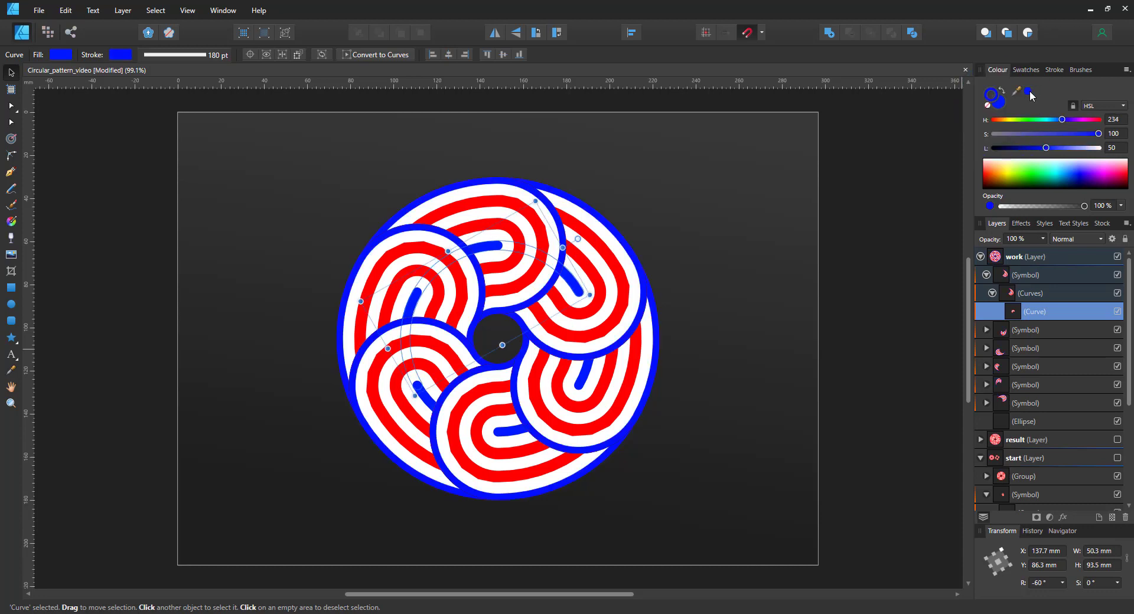
Show the nested curve's Appearance list, apply the sampled blue to its 60 pt and 120 pt red strokes, and deselect
left_click(187, 10)
mouse_move(123, 236)
left_click(328, 221)
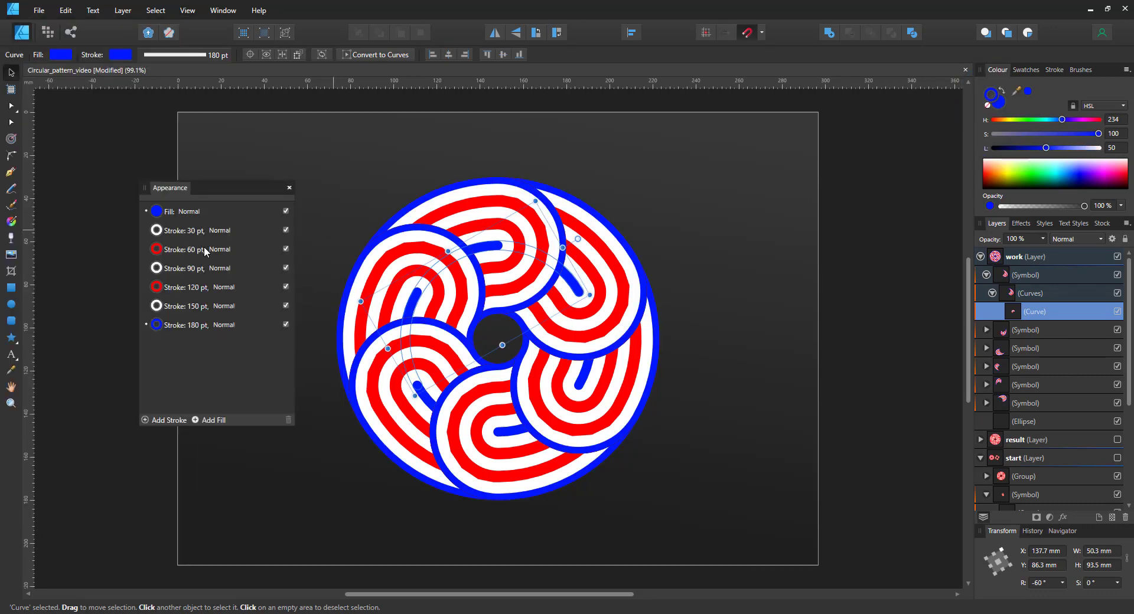
left_click(195, 249)
left_click(1028, 90)
left_click(254, 287)
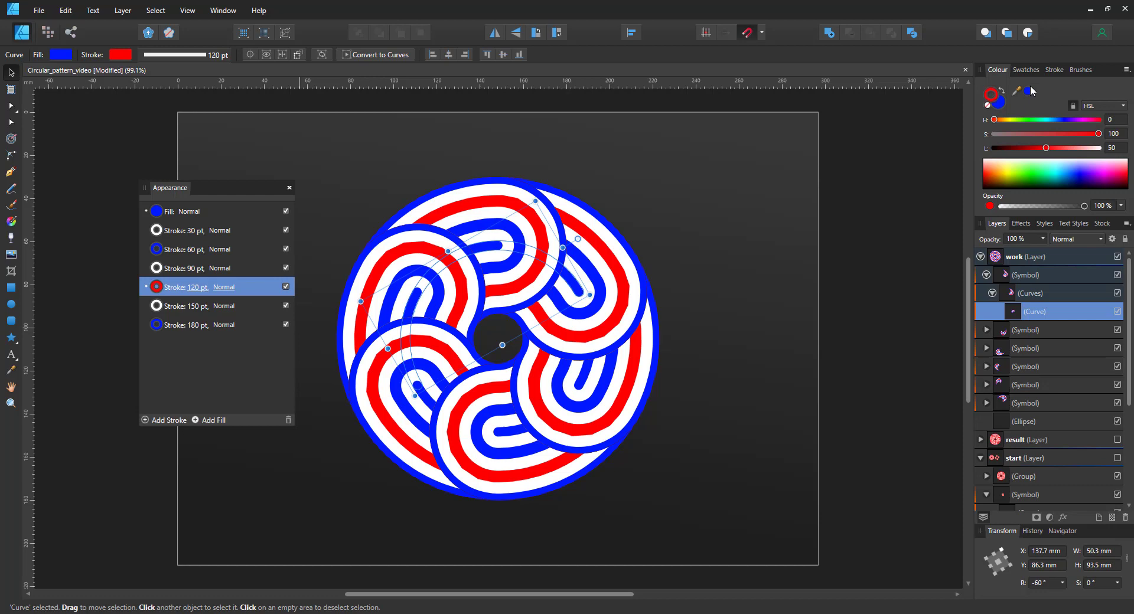
left_click(1029, 91)
left_click(919, 211)
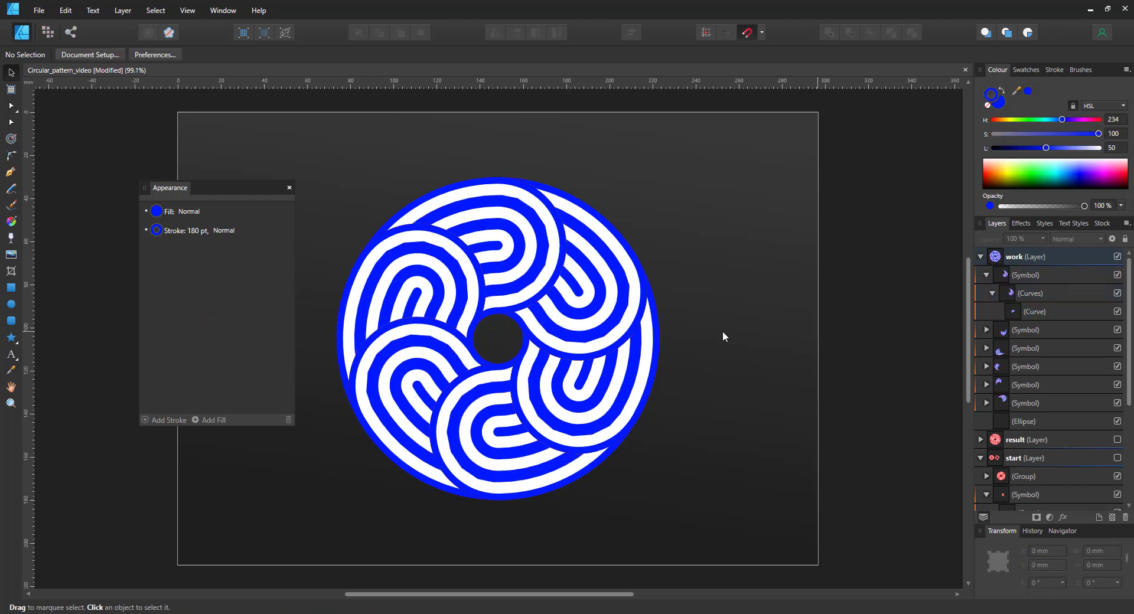
Recolour the nested curve's 120 pt stroke to orange with hue 28
left_click(1041, 313)
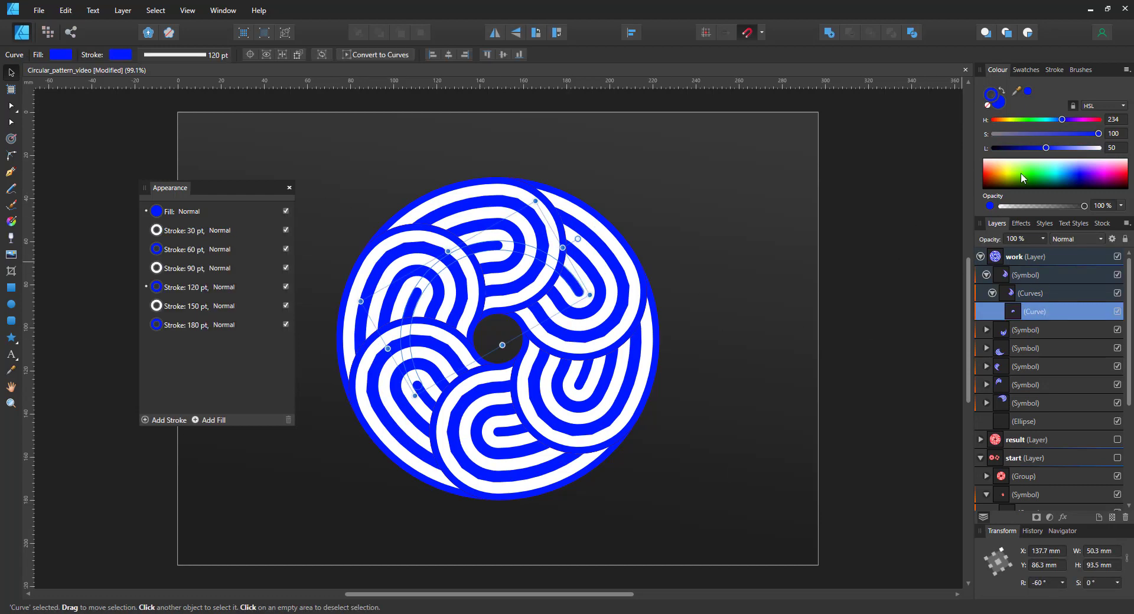
left_click(1001, 120)
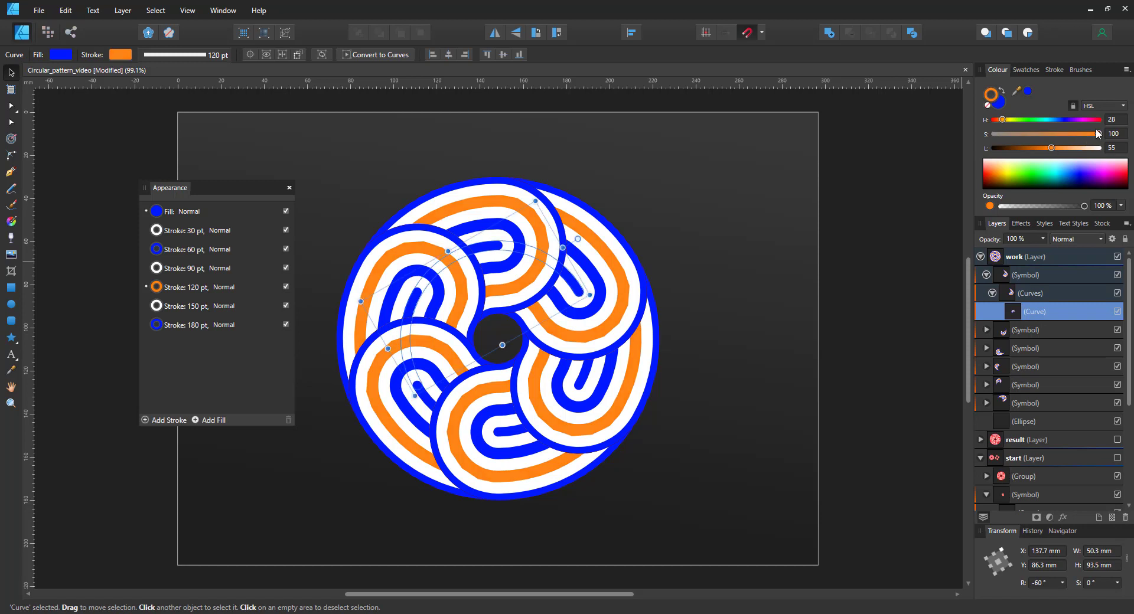
Change the nested curve's fill to orange with hue 20, then sample that orange and apply it to the 120 pt stroke
left_click(998, 105)
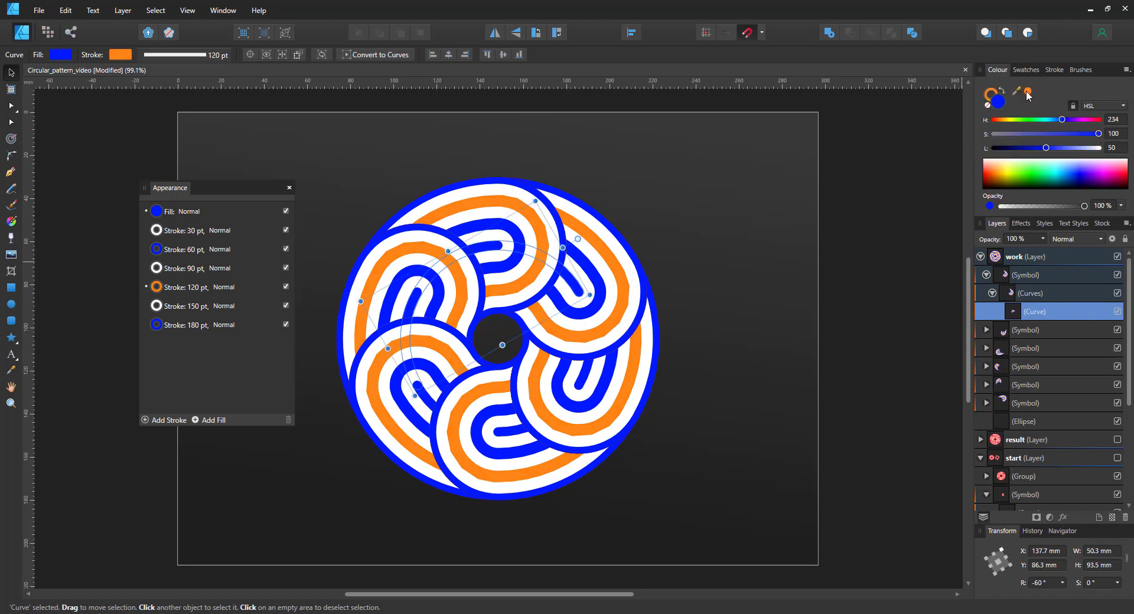
left_click(1004, 120)
left_click_drag(1004, 120, 999, 120)
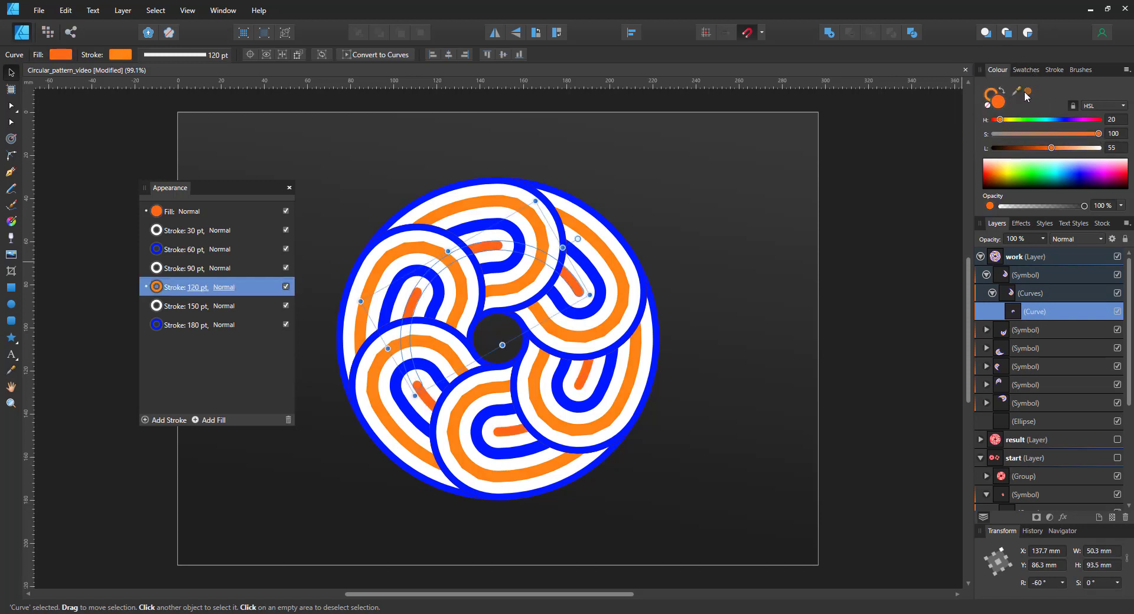
left_click(990, 105)
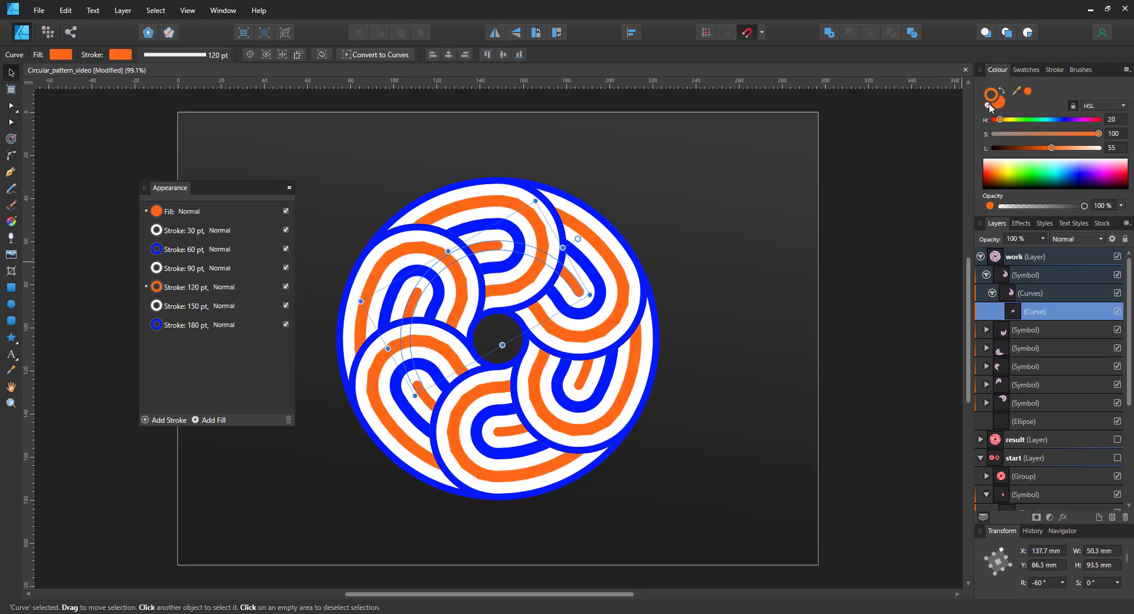
Apply the sampled orange to the nested curve's 60 pt and 180 pt strokes, and deselect
left_click(191, 250)
left_click(1028, 92)
left_click(189, 325)
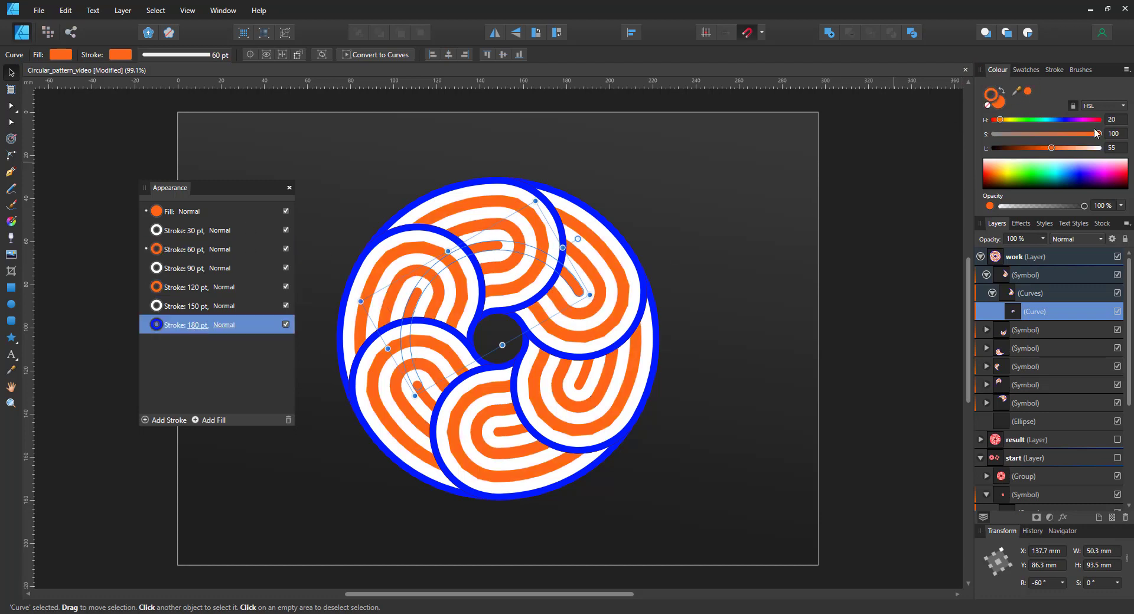
left_click(1028, 91)
left_click(838, 275)
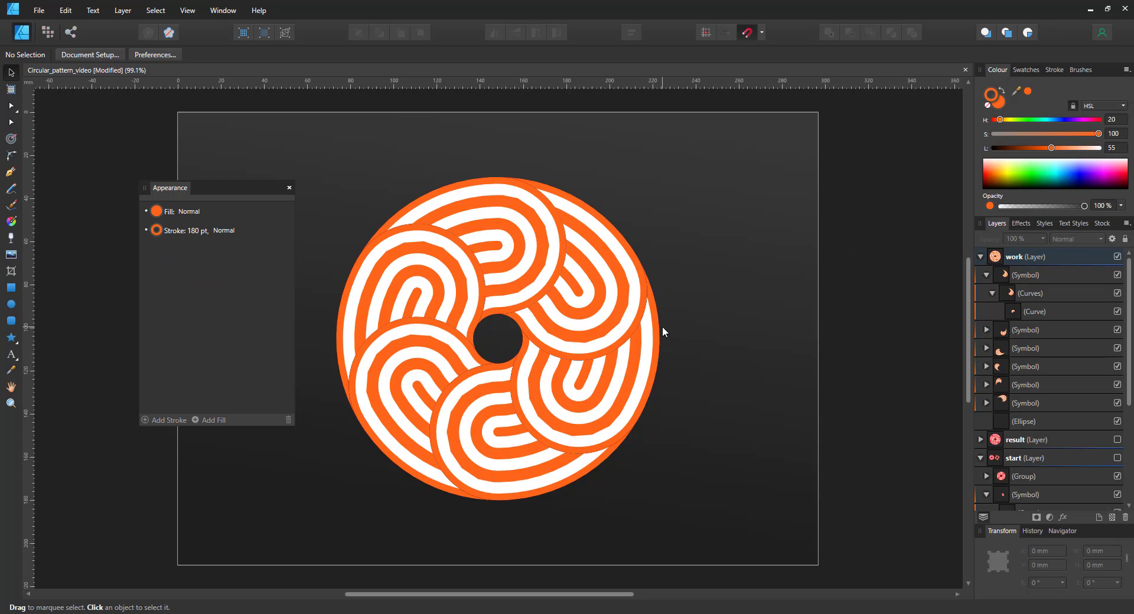
Add a short linear transparency gradient to the striped curve nested in the topmost symbol, starting near the stripes' rounded end
left_click(1036, 293)
key("y")
left_click_drag(410, 290, 408, 329)
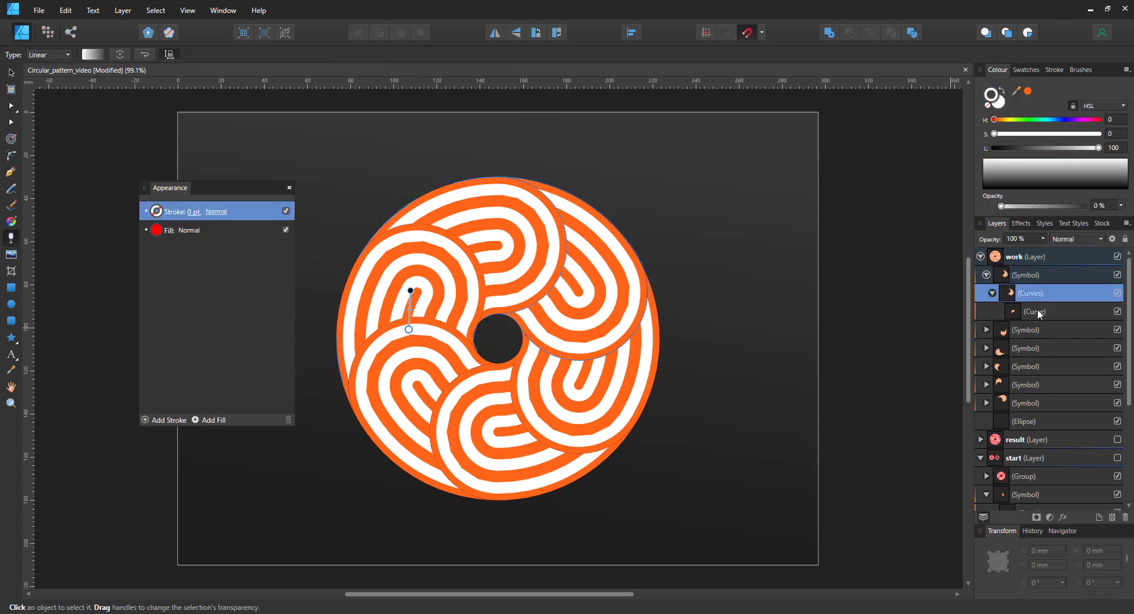
left_click(601, 300)
left_click_drag(584, 286, 546, 261)
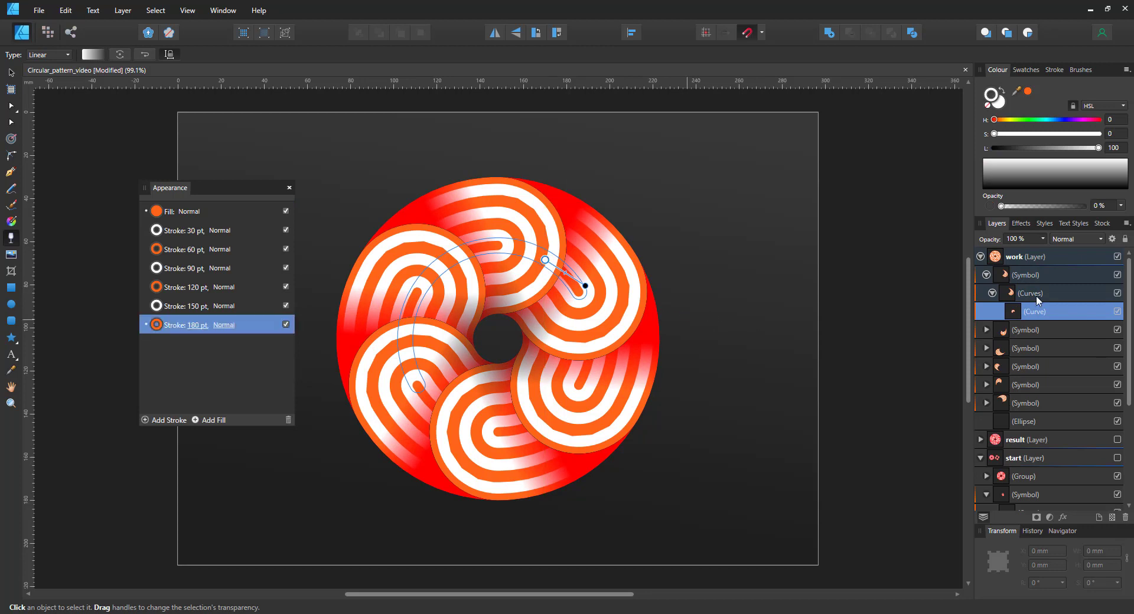
Try removing the red fill from the parent Curves shape in the topmost symbol, and deselect
left_click(1038, 294)
left_click(999, 107)
left_click(988, 105)
left_click(779, 391)
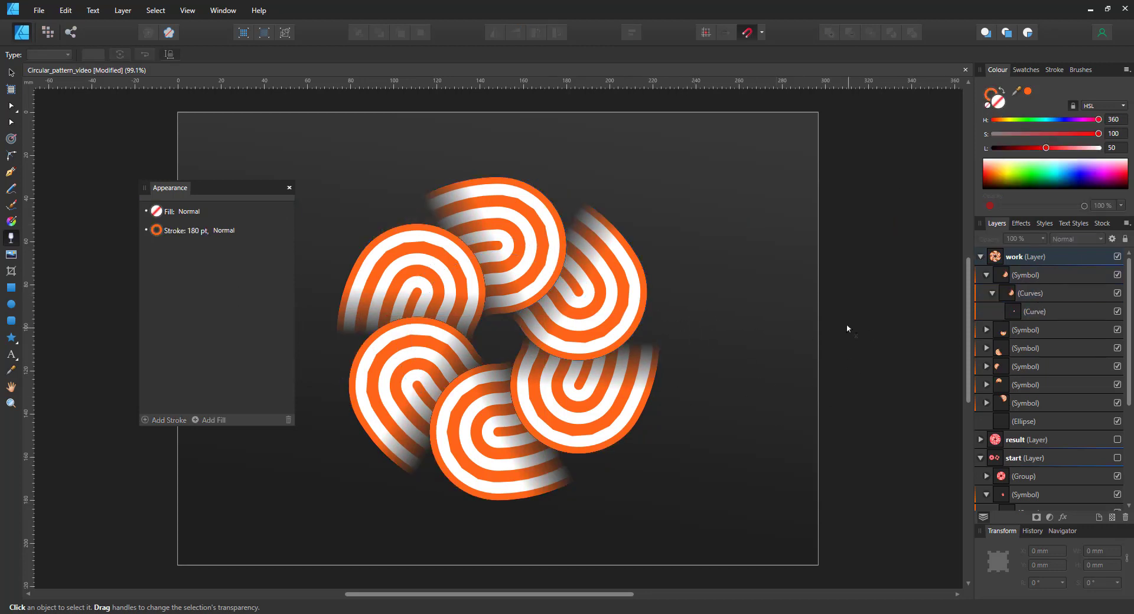
Undo the fill removal on the parent Curves shape and hide the Appearance list
key("ctrl+z")
left_click(289, 188)
key("ctrl+z")
key("ctrl+z")
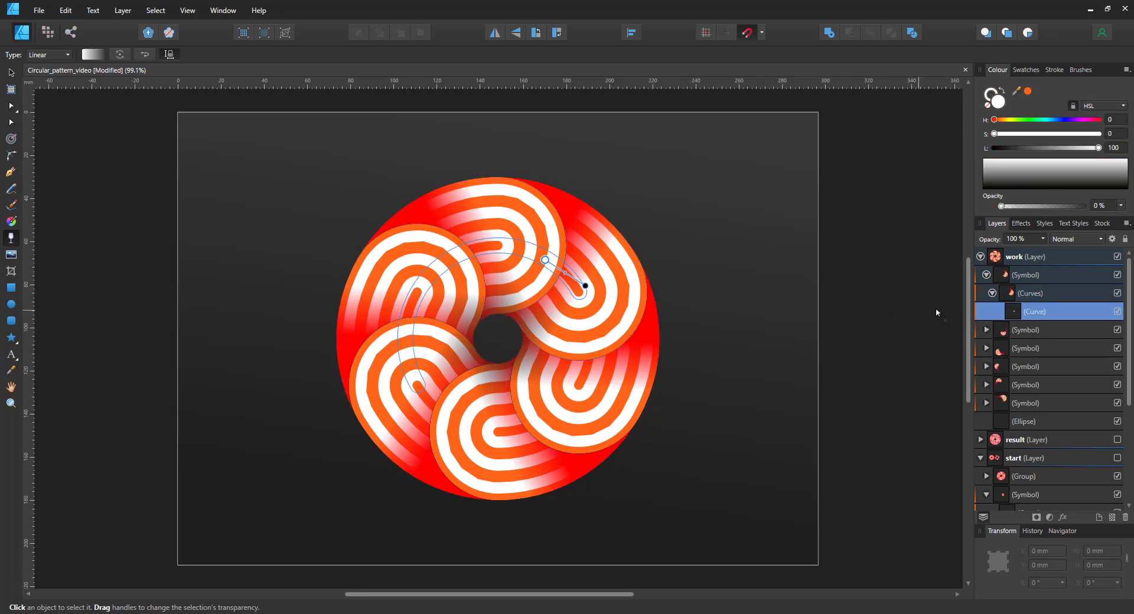
Fill the parent Curves shape in the topmost symbol with the orange of hue 20, and deselect
key("ctrl+z")
key("ctrl+z")
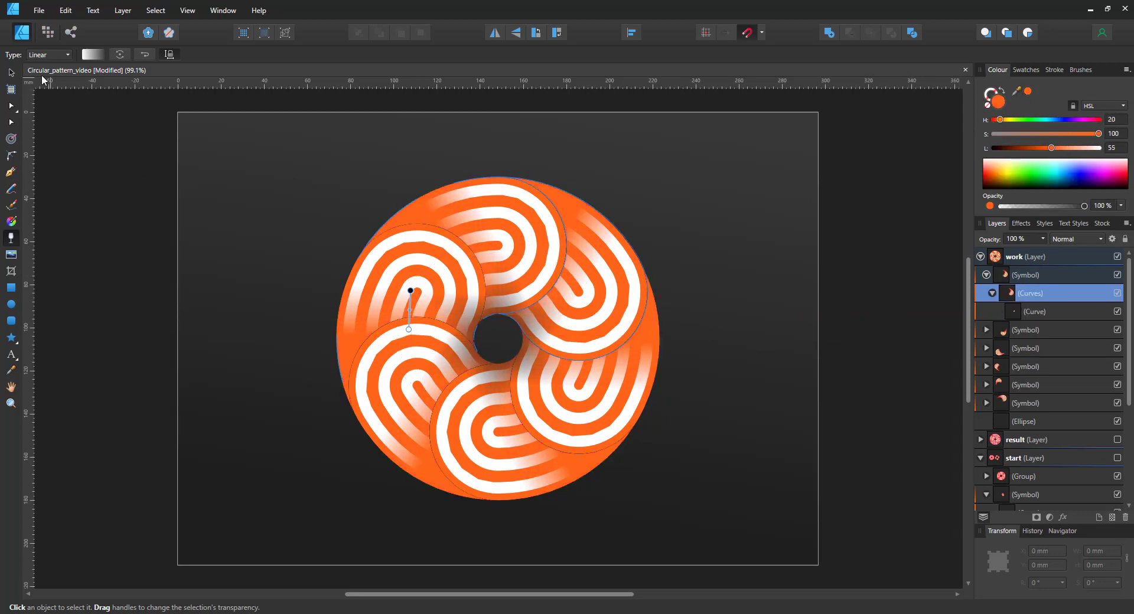
key("v")
left_click(76, 164)
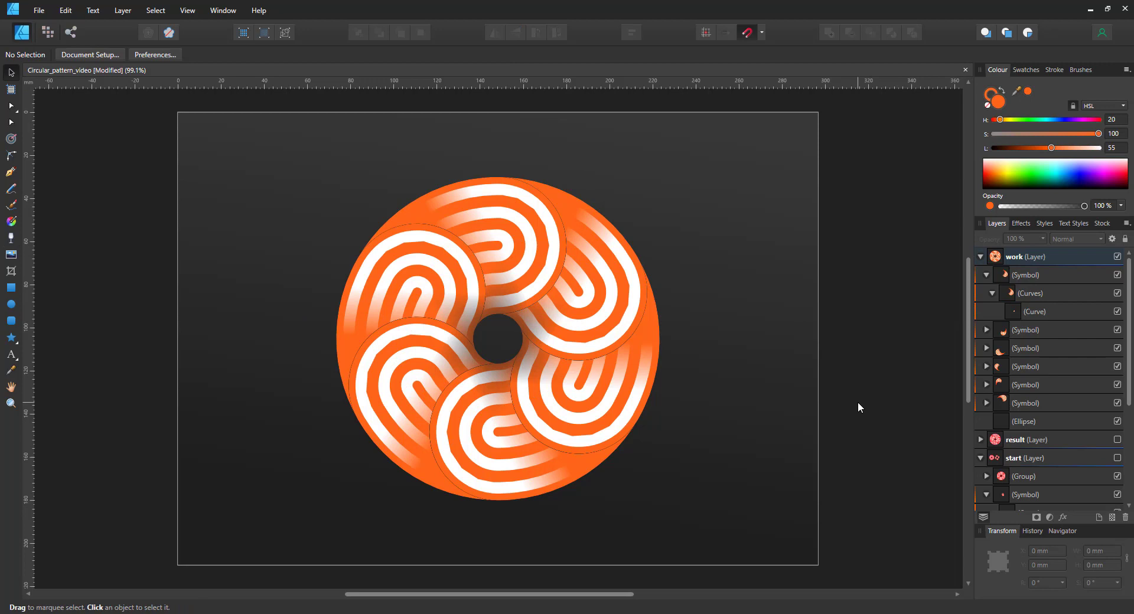
Give the parent Curves shape in the topmost symbol an orange outline with hue 20 and open its stroke width for editing
left_click(1024, 276)
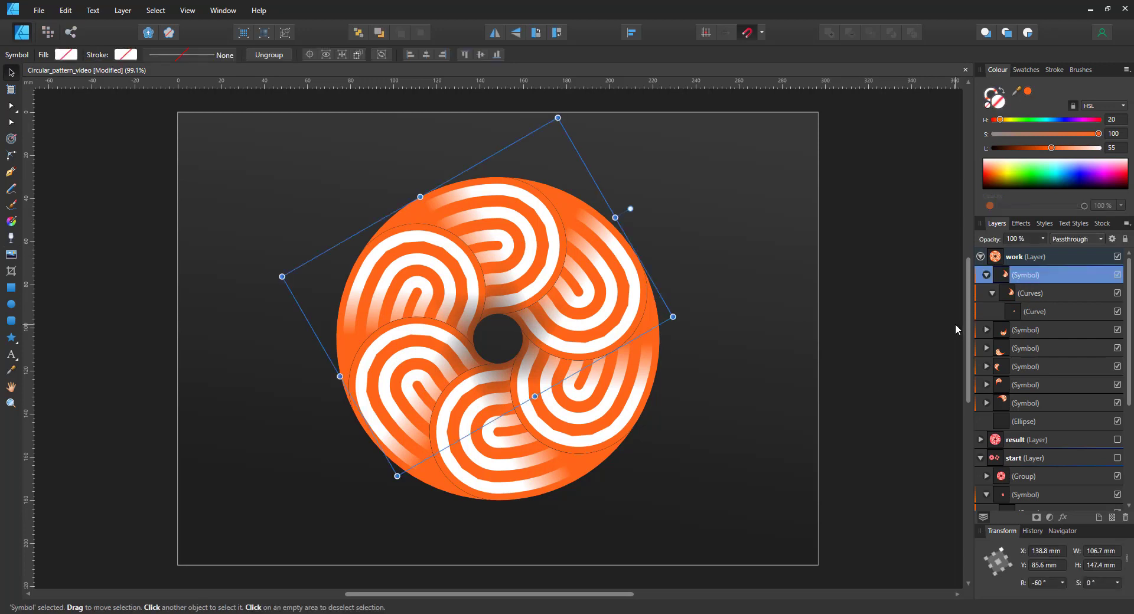
left_click(1068, 293)
left_click(860, 334)
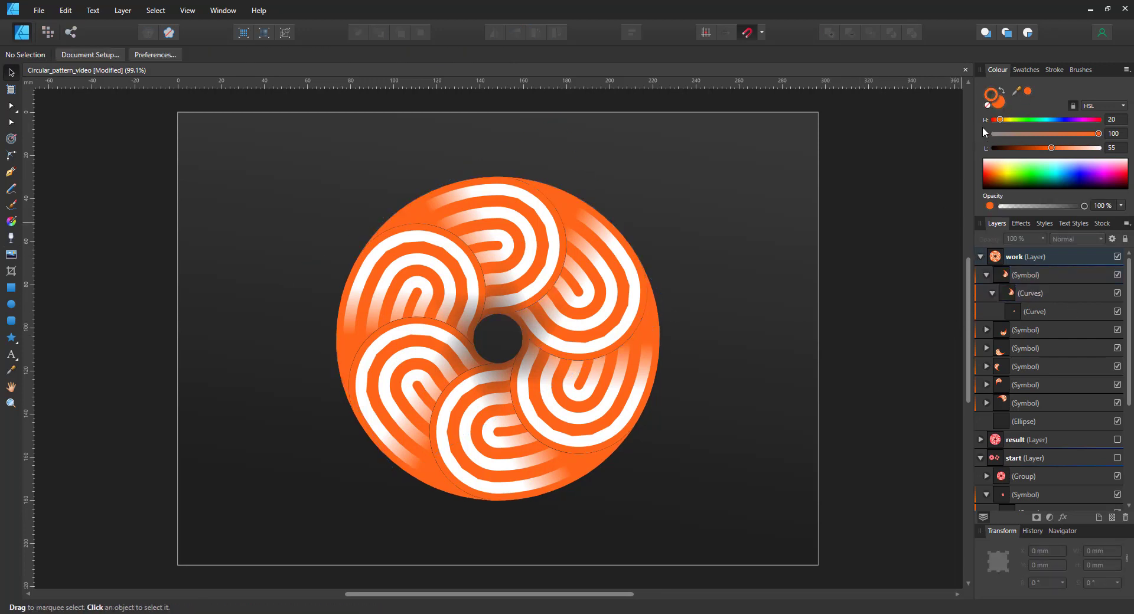
left_click(1026, 295)
left_click(224, 56)
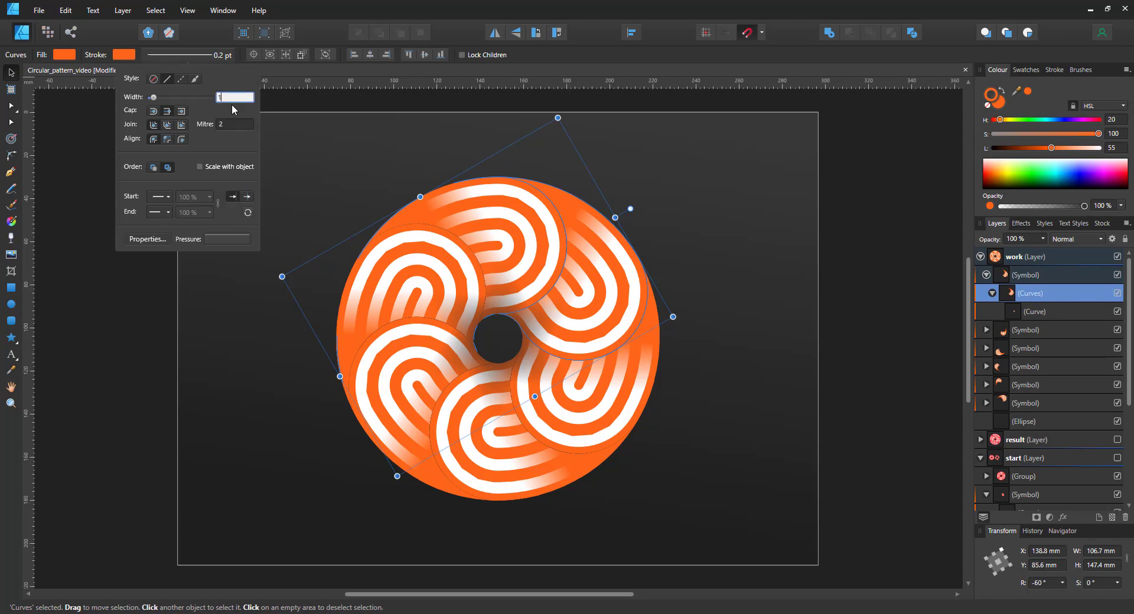